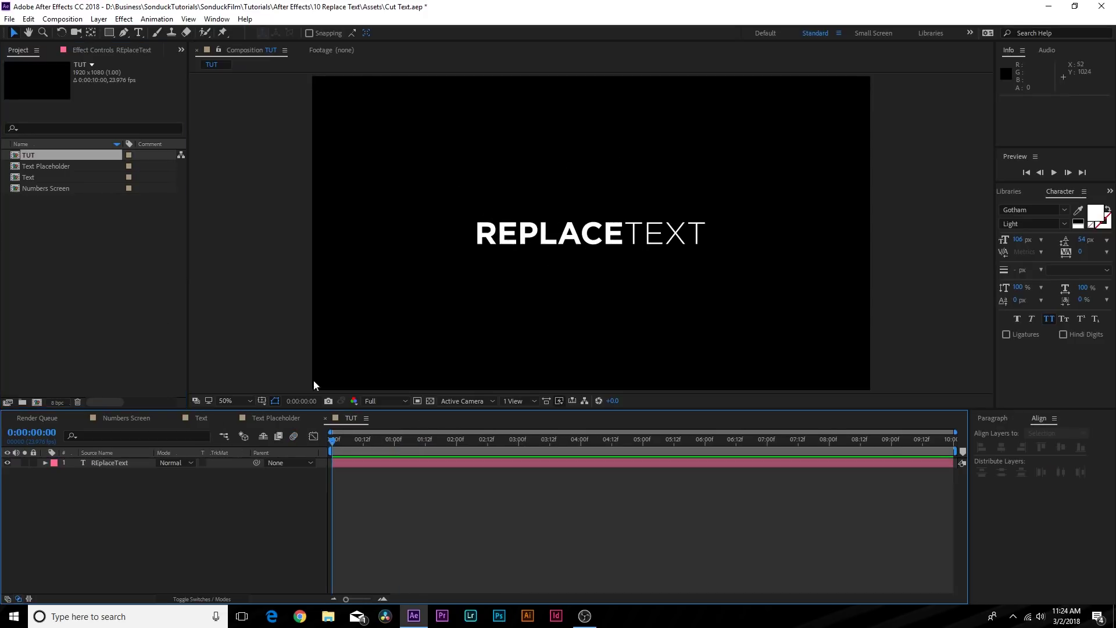
Step: Pre-compose the REPLACETEXT text layer into a new 'Main title' composition and open it
left_click(98, 462)
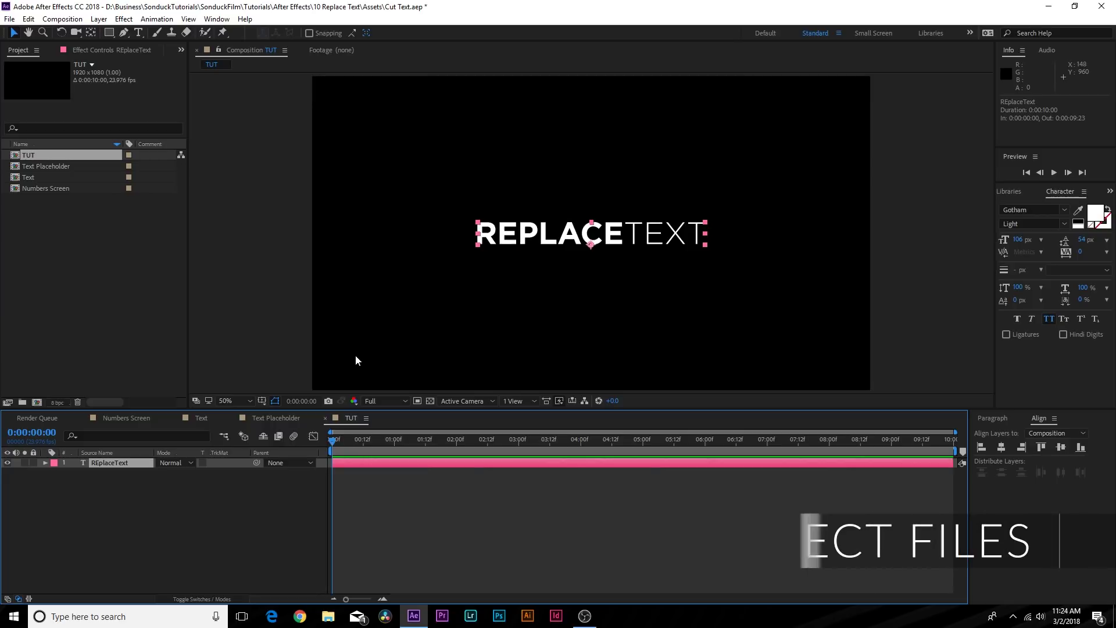
left_click(99, 18)
left_click(123, 465)
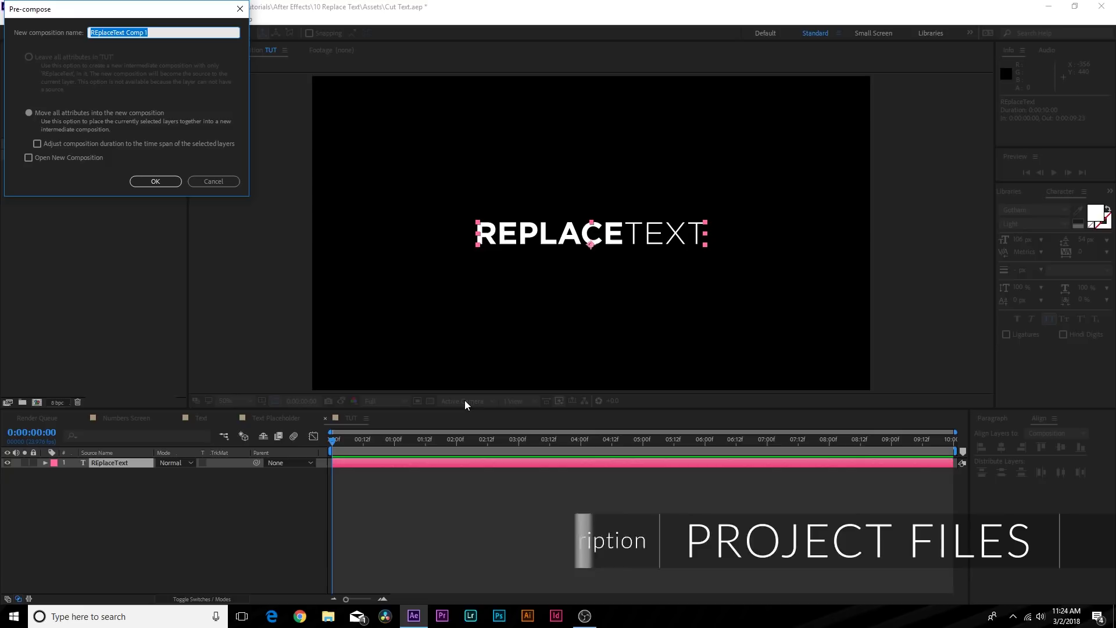
type("Main title")
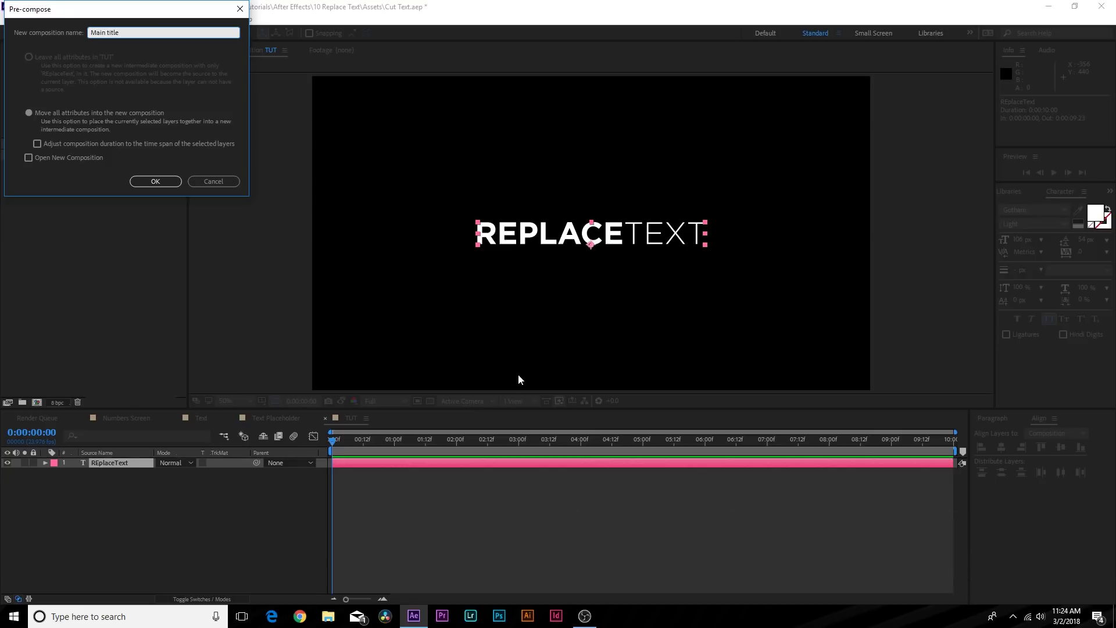
left_click(154, 176)
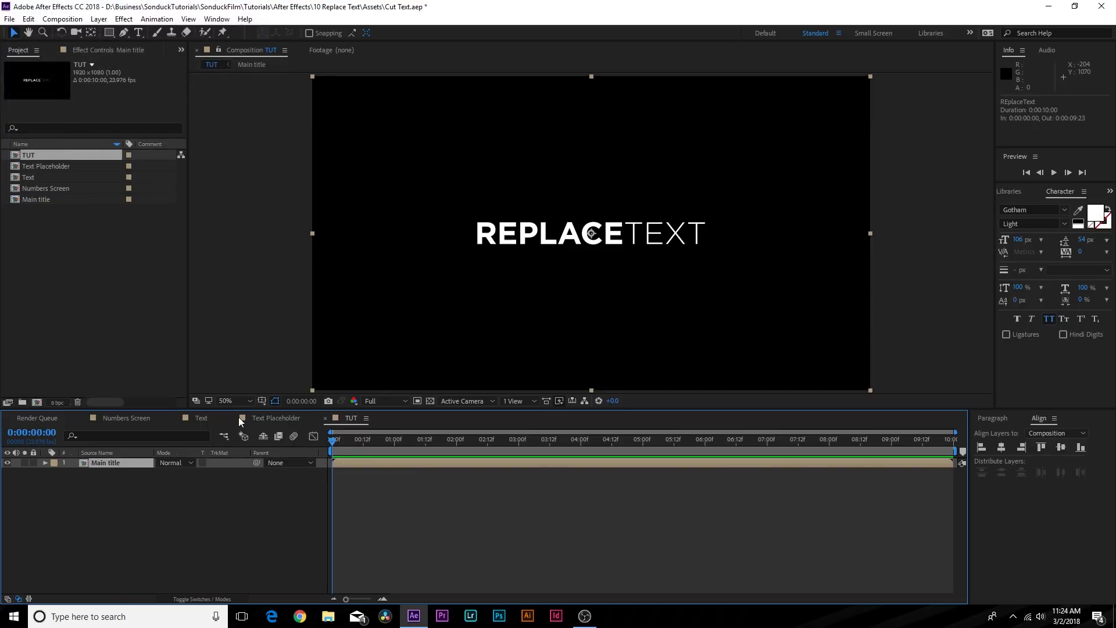
double_click(121, 462)
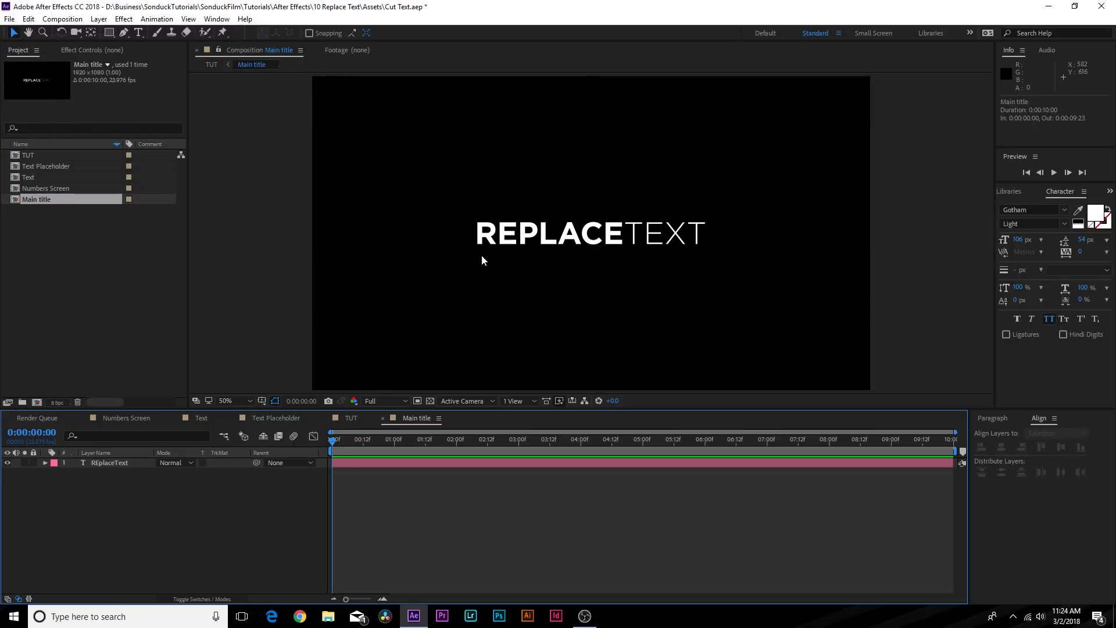
Step: Back in TUT, draw a diagonal pen line crossing the start of REPLACETEXT
left_click(382, 417)
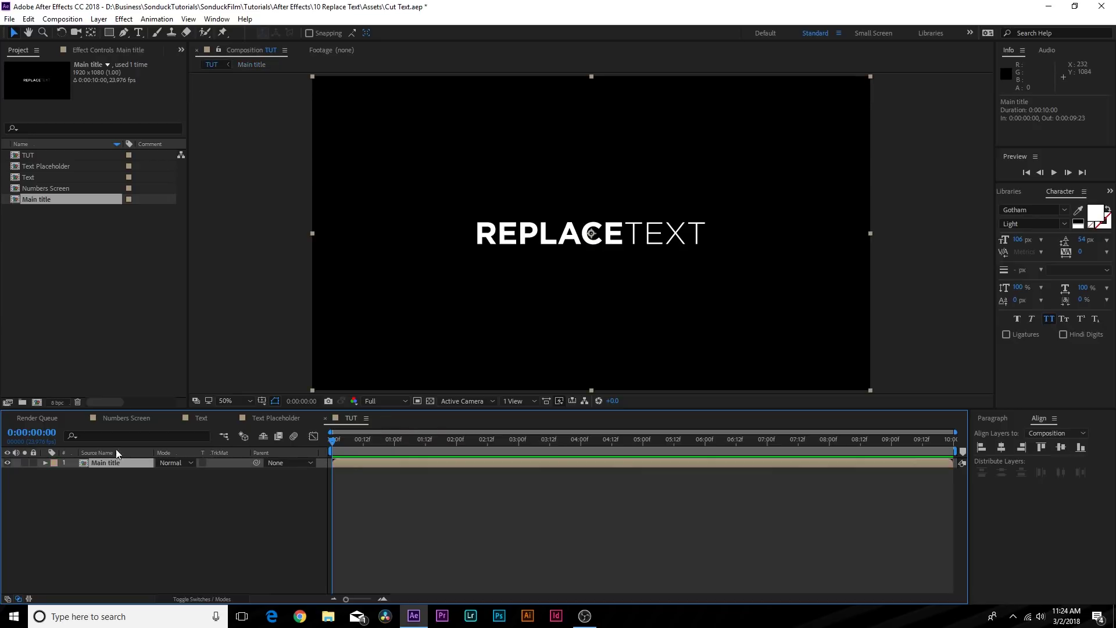
left_click(125, 33)
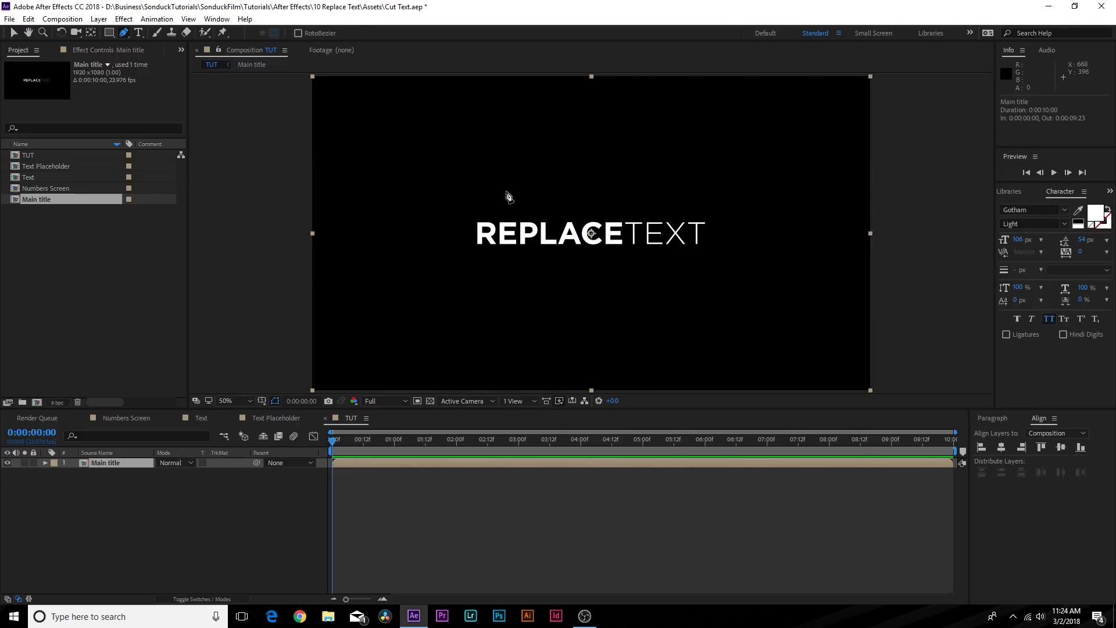
key("F2")
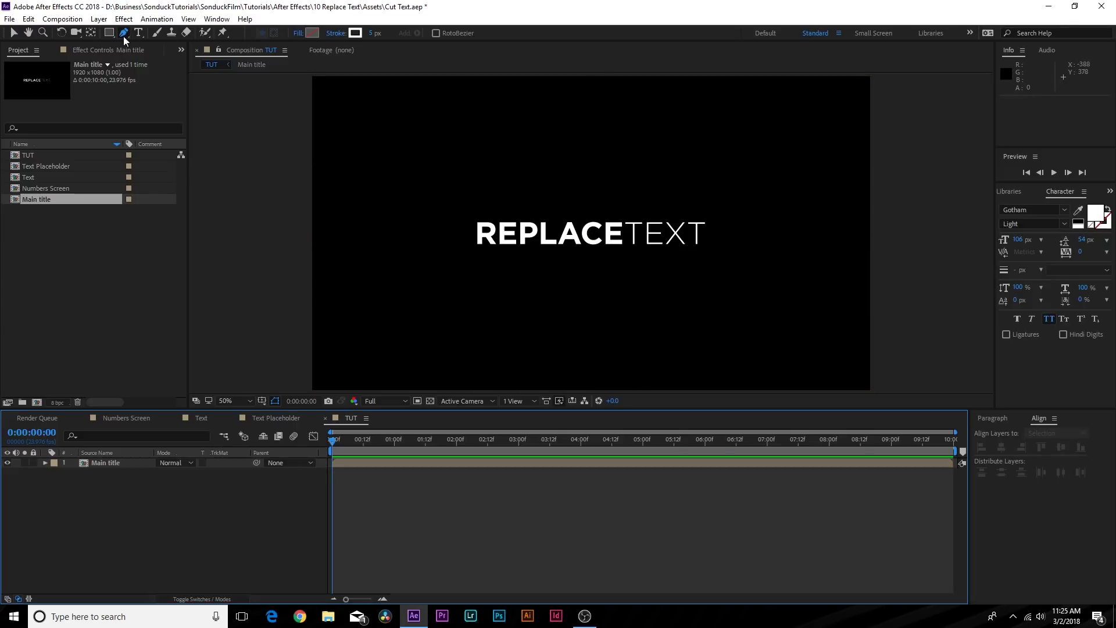
left_click(478, 182)
left_click(537, 291)
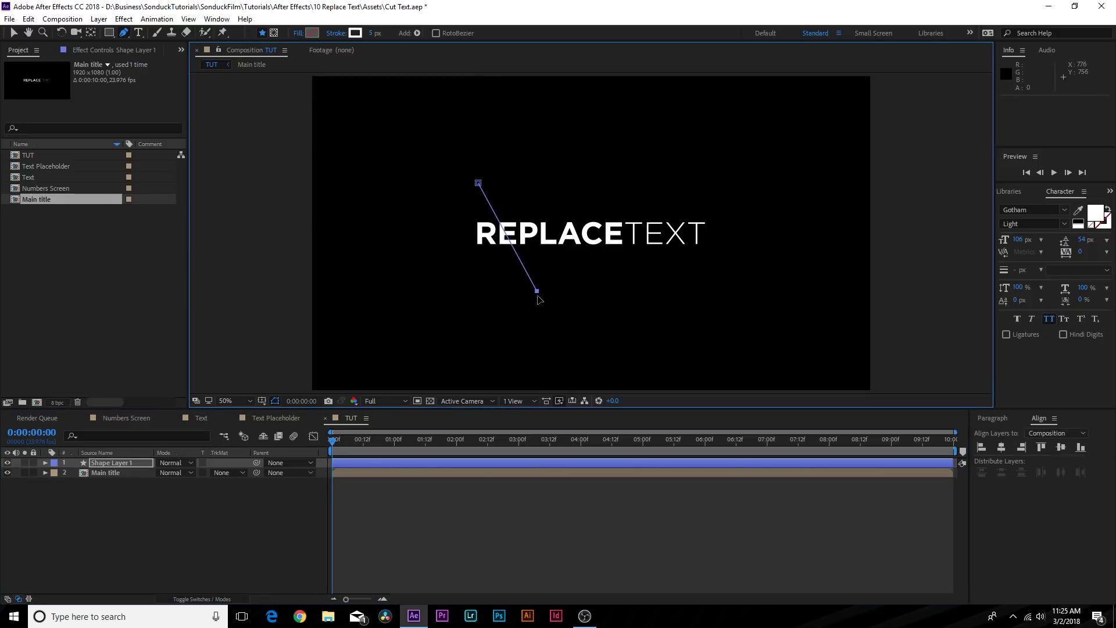
left_click(202, 527)
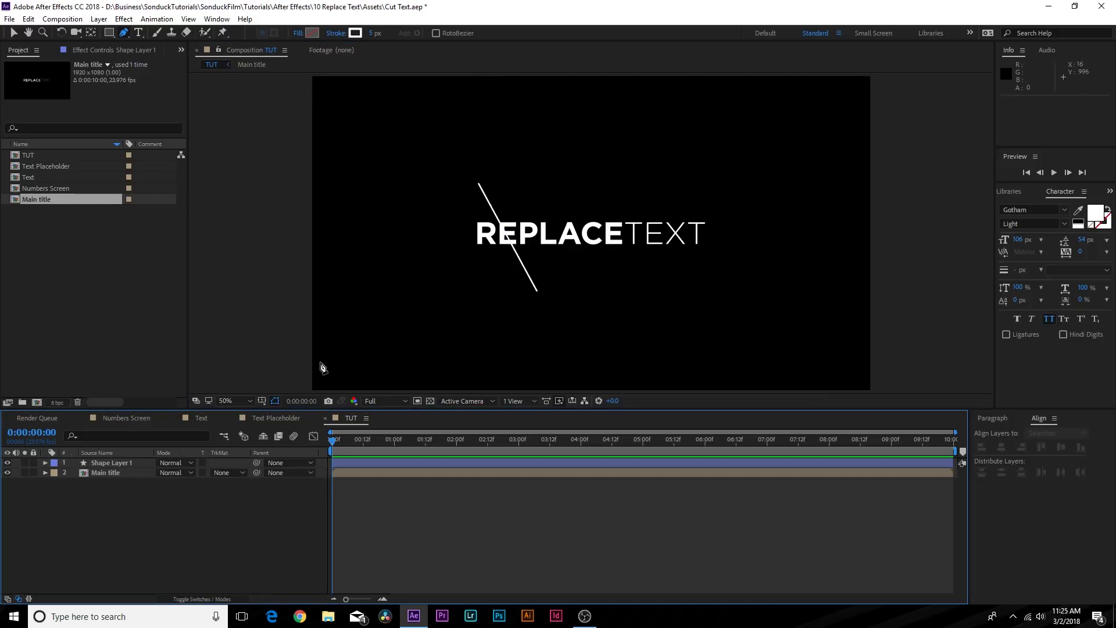
Step: Give Shape Layer 1 no fill and a solid white 5 px stroke
left_click(99, 463)
left_click(298, 34)
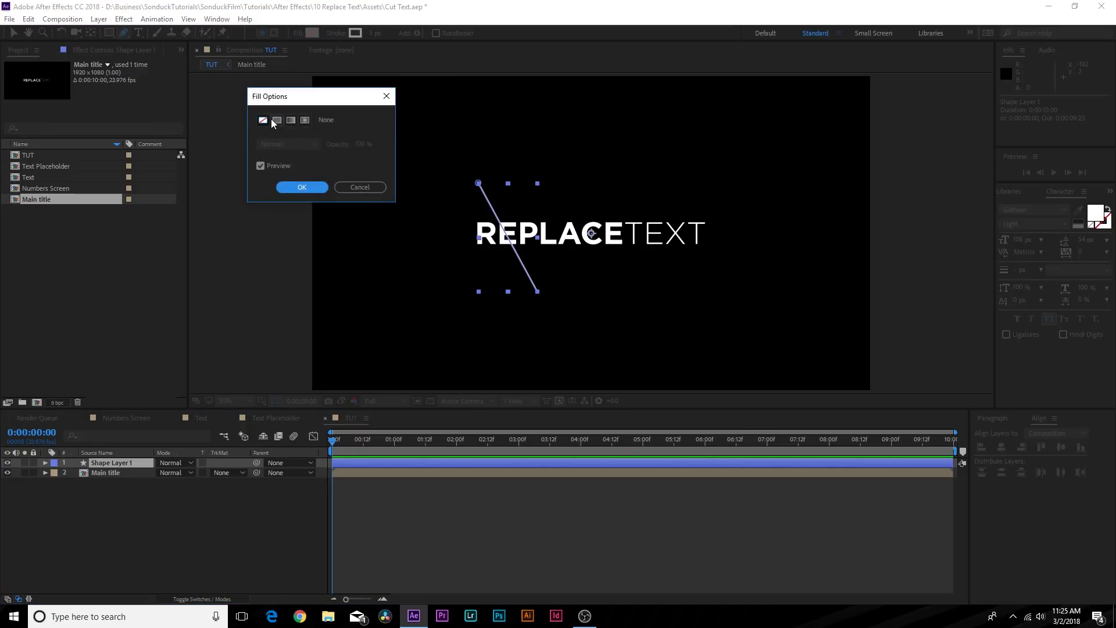
left_click(298, 187)
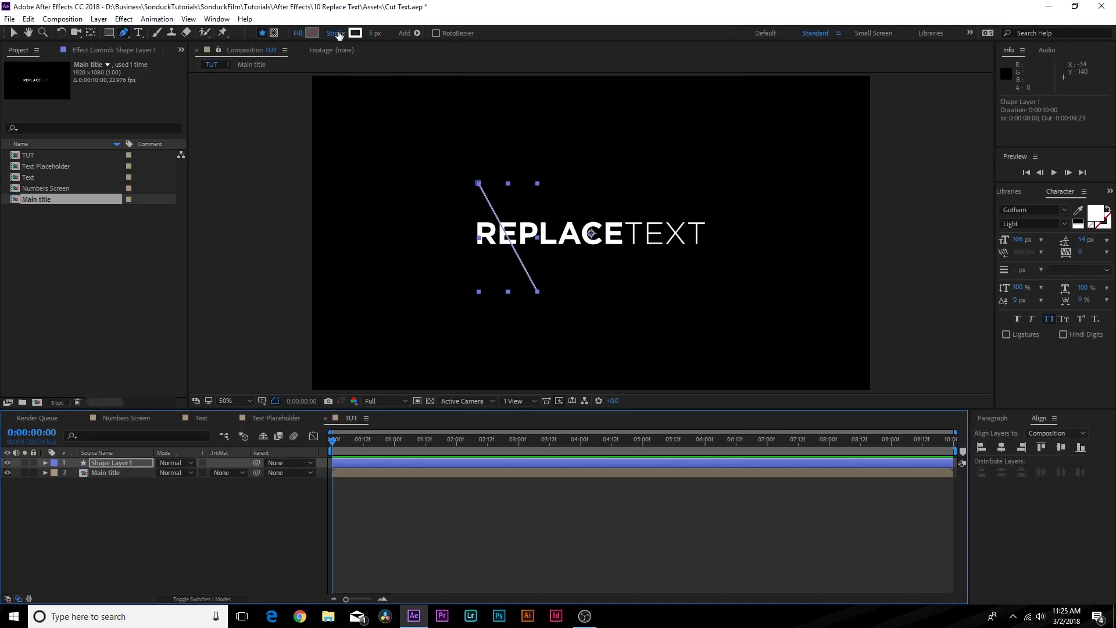
left_click(336, 34)
left_click(298, 187)
key("v")
key("period")
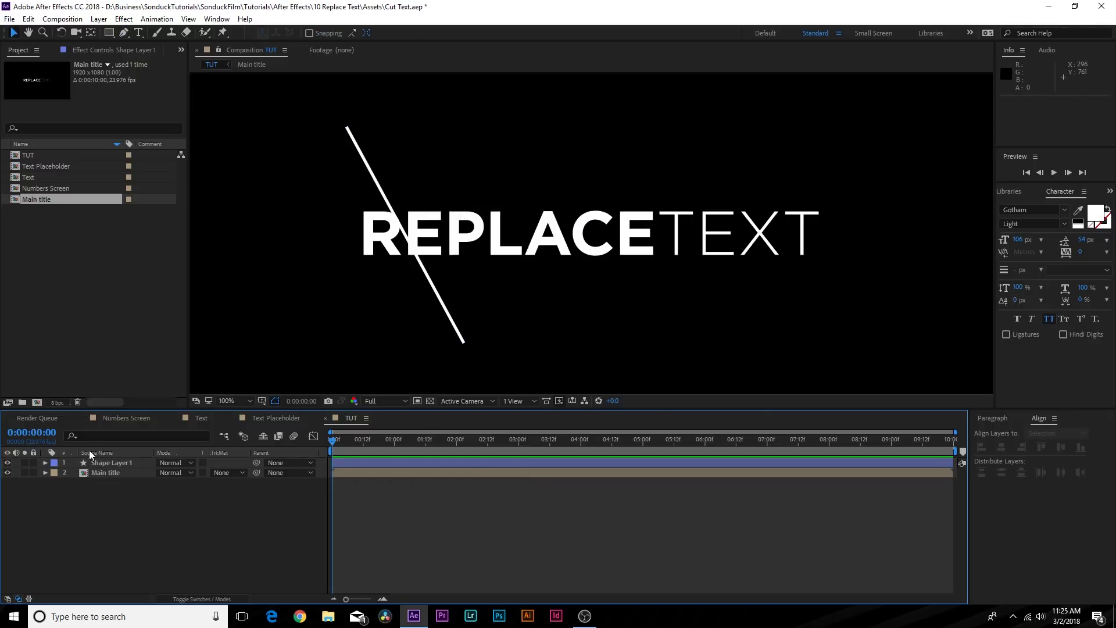
Step: Add Trim Paths to Shape Layer 1 and keyframe End from 0% to 100% over 0:00–1:00
left_click(44, 463)
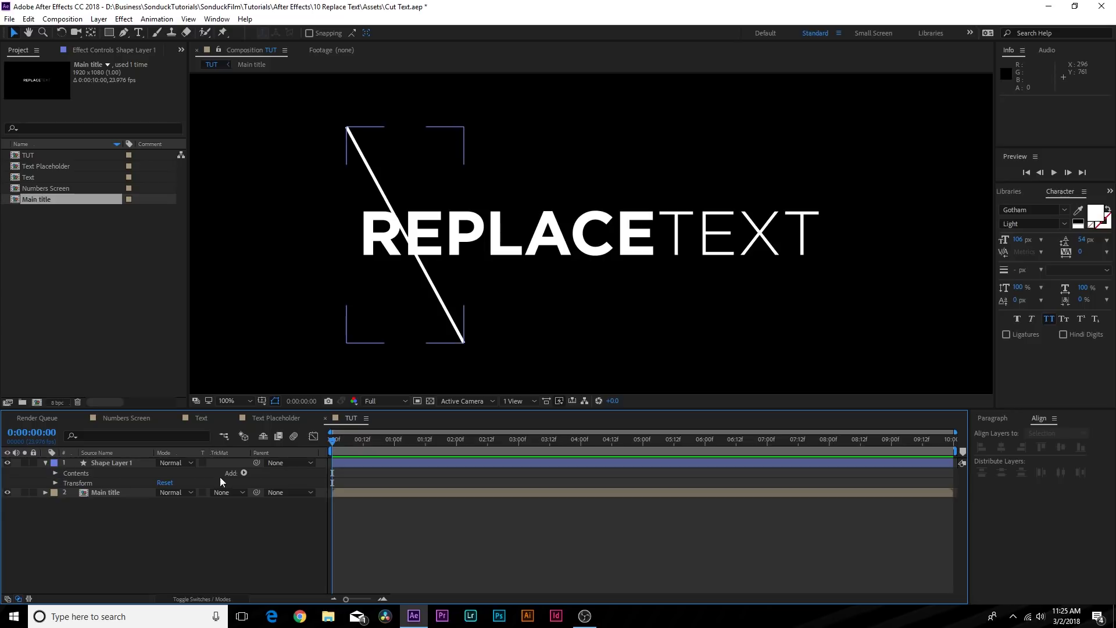
left_click(244, 473)
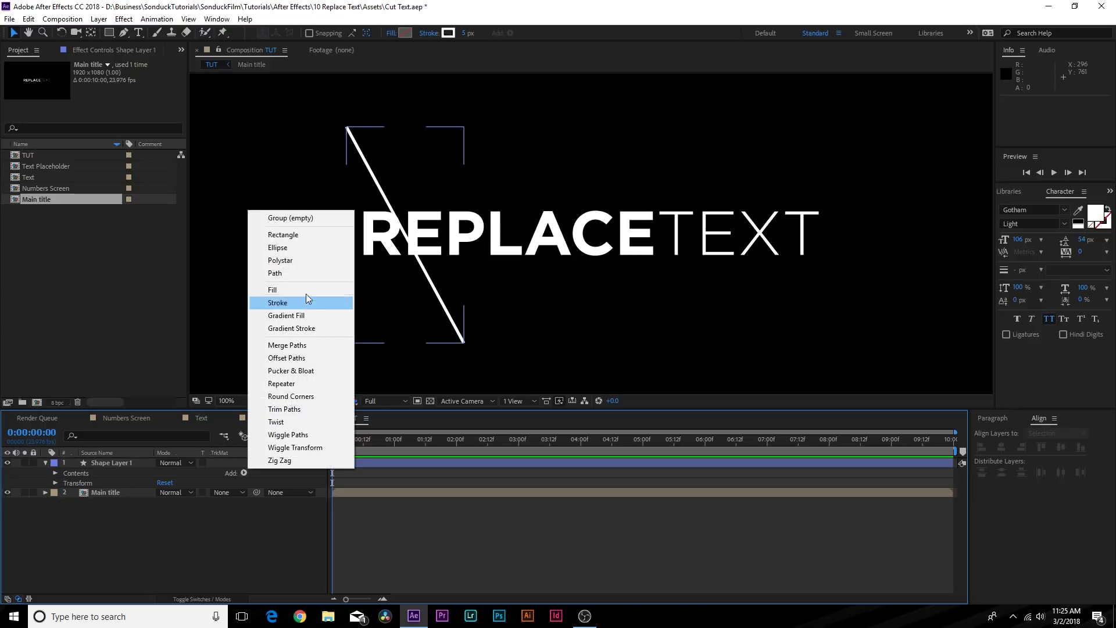
left_click(270, 411)
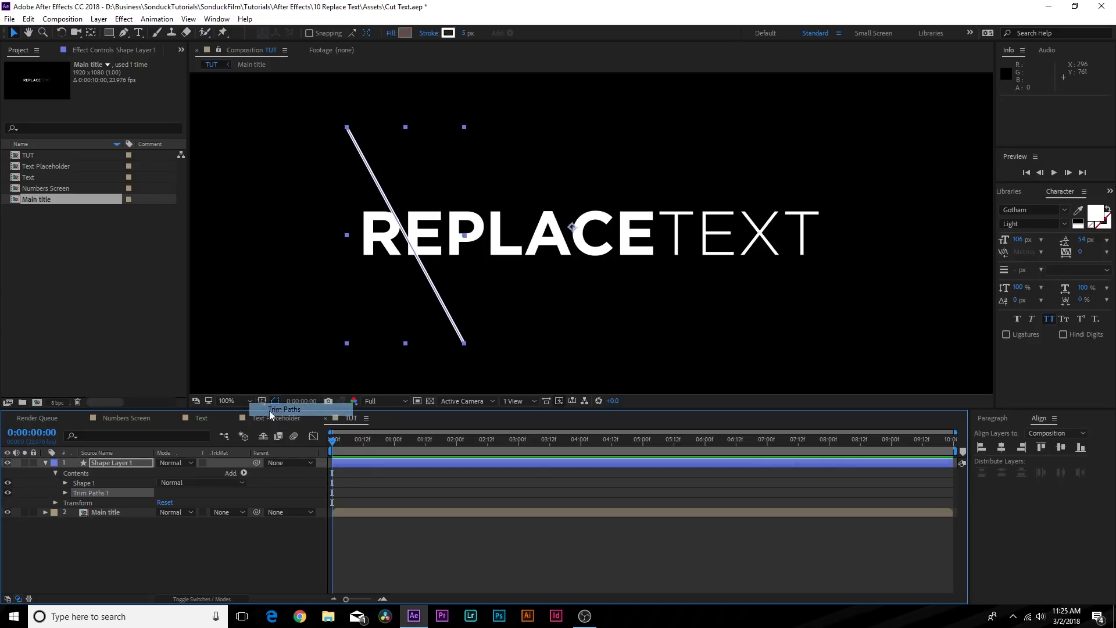
left_click(65, 492)
left_click(84, 502)
left_click(85, 512)
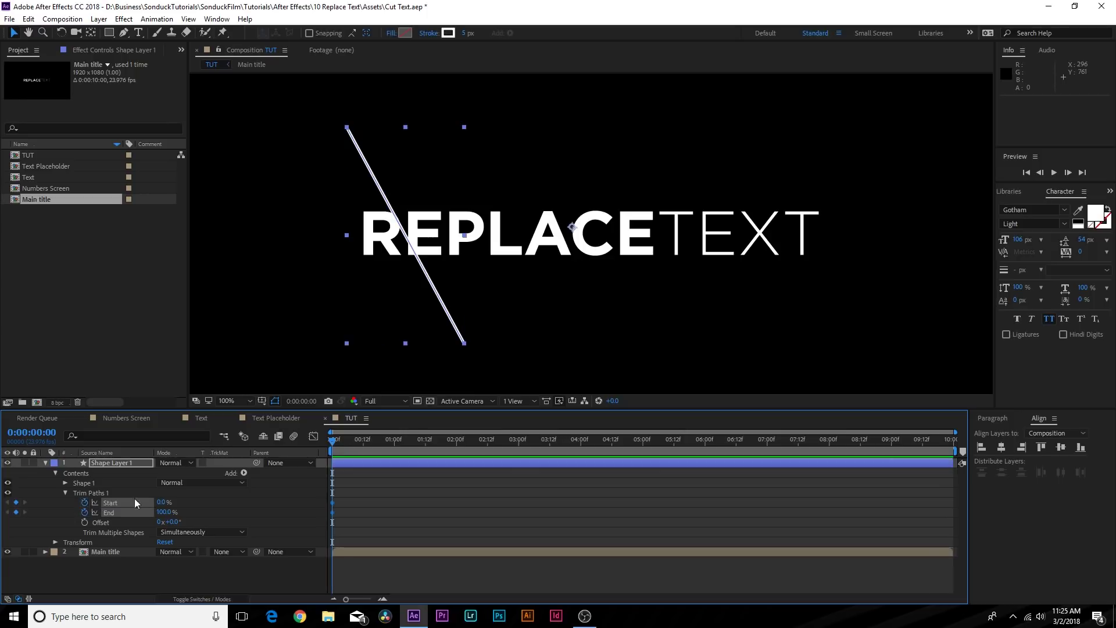
left_click_drag(165, 512, 90, 512)
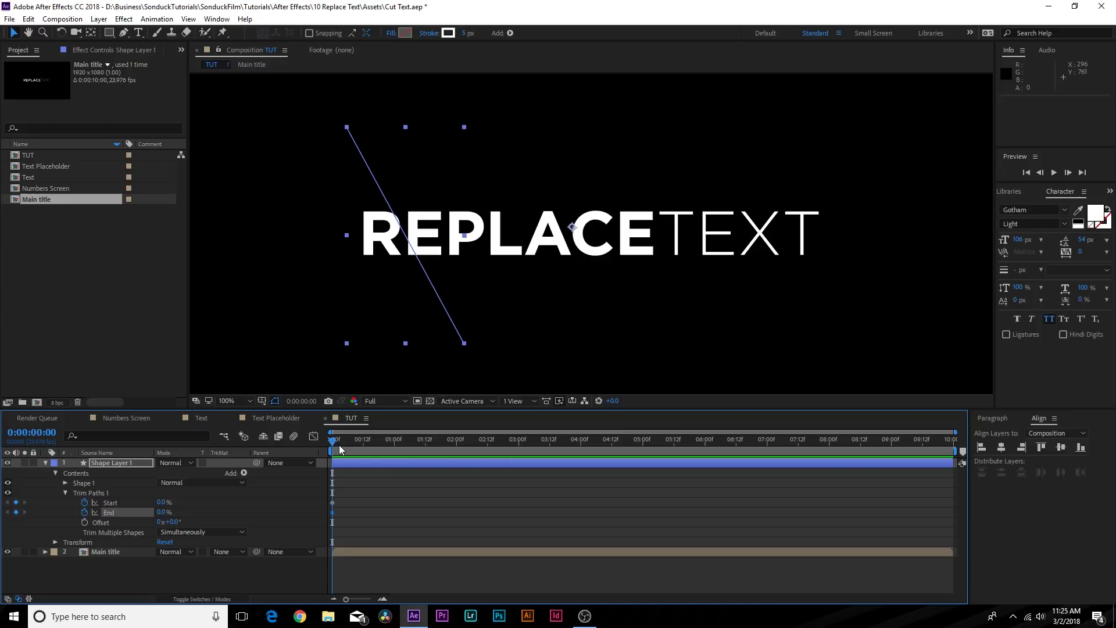
left_click_drag(339, 445, 393, 450)
left_click_drag(164, 512, 233, 521)
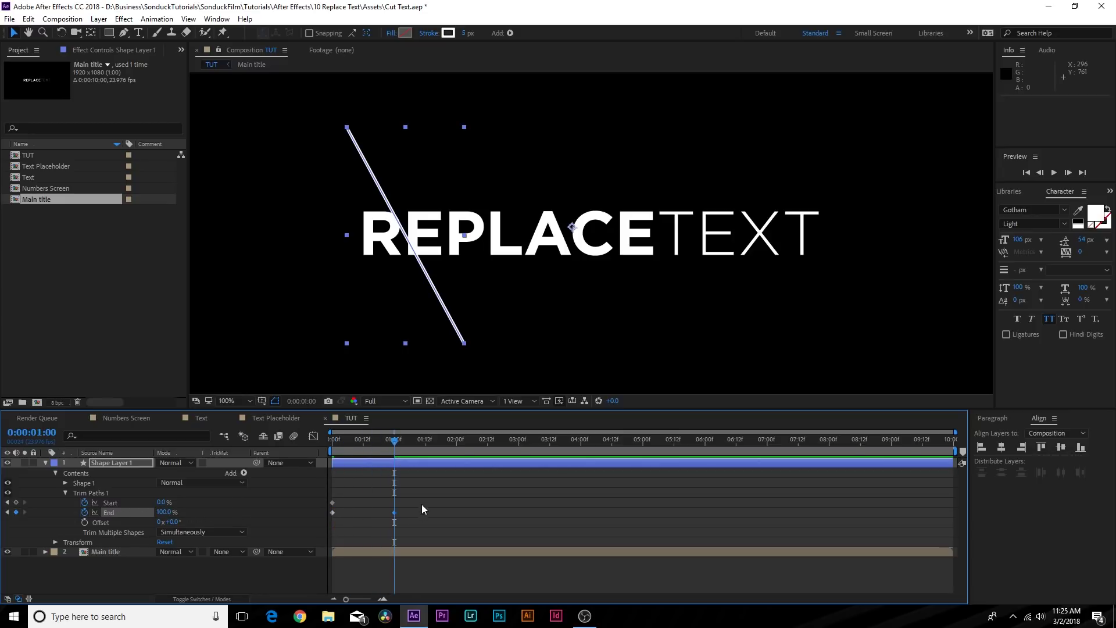
Step: Keyframe Trim Paths Start from 0% at 0:18 to 100% at 1:18
left_click_drag(421, 504, 364, 522)
left_click_drag(391, 437, 441, 448)
key("ctrl+z")
mouse_move(163, 502)
left_mouse_down()
mouse_move(357, 459)
mouse_move(376, 444)
mouse_move(430, 447)
mouse_move(288, 447)
mouse_move(418, 447)
mouse_move(367, 447)
left_mouse_up()
Step: Duplicate the diagonal line into eight shape layers spread across the title
left_click(290, 512)
left_click(121, 463)
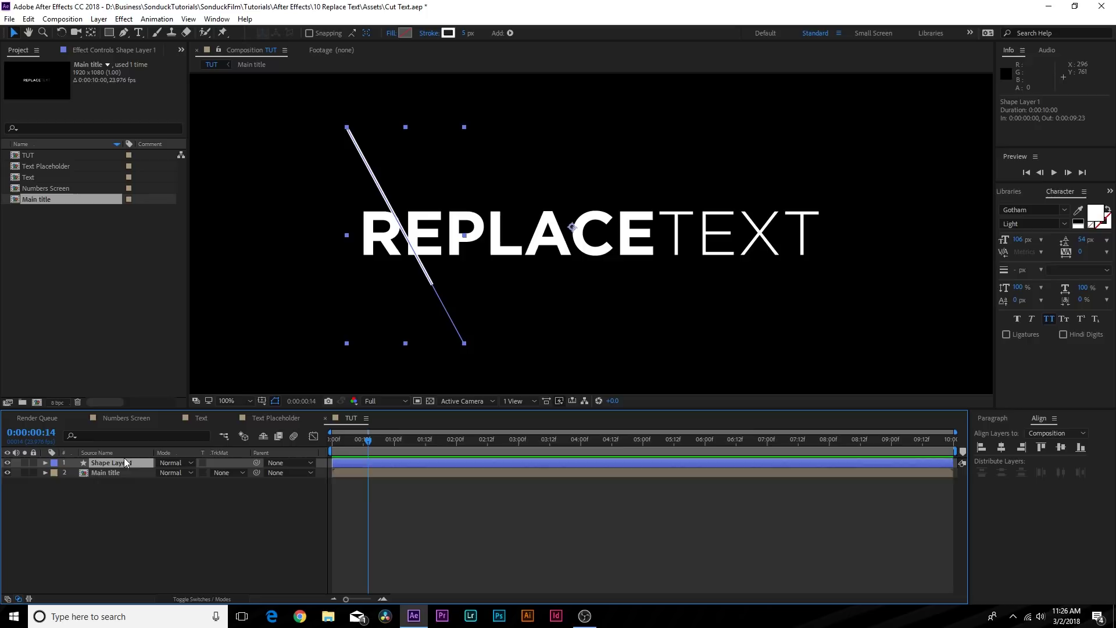
key("ctrl+d")
left_click_drag(408, 249, 461, 248)
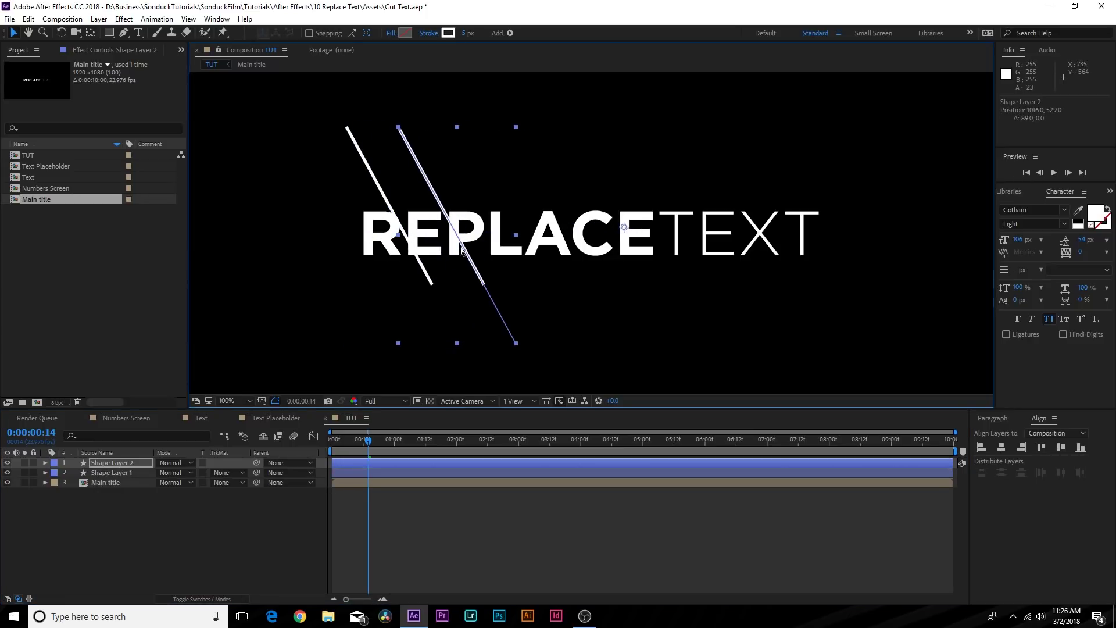
left_click(118, 473, "ctrl")
key("ctrl+d")
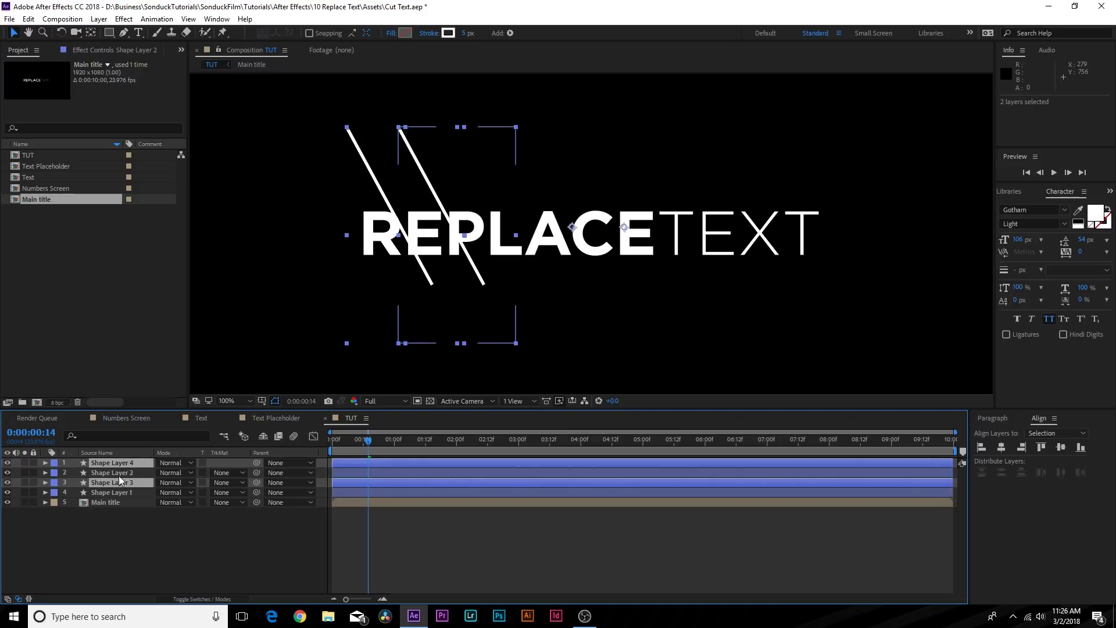
left_click_drag(118, 482, 118, 474)
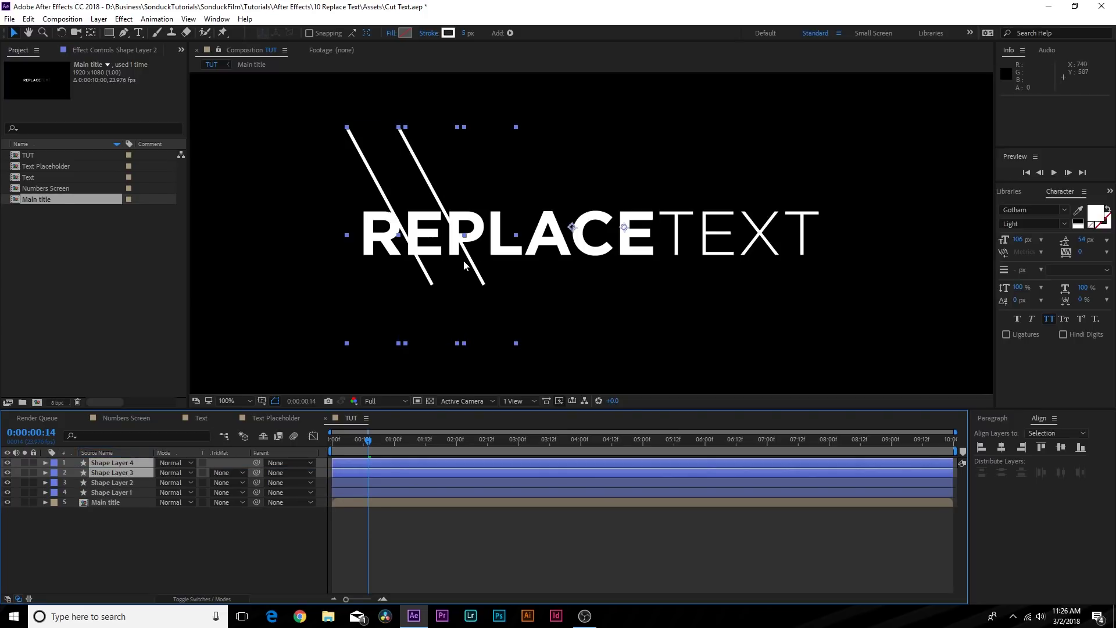
key("ctrl+d")
left_click_drag(464, 266, 518, 266)
left_click(404, 441)
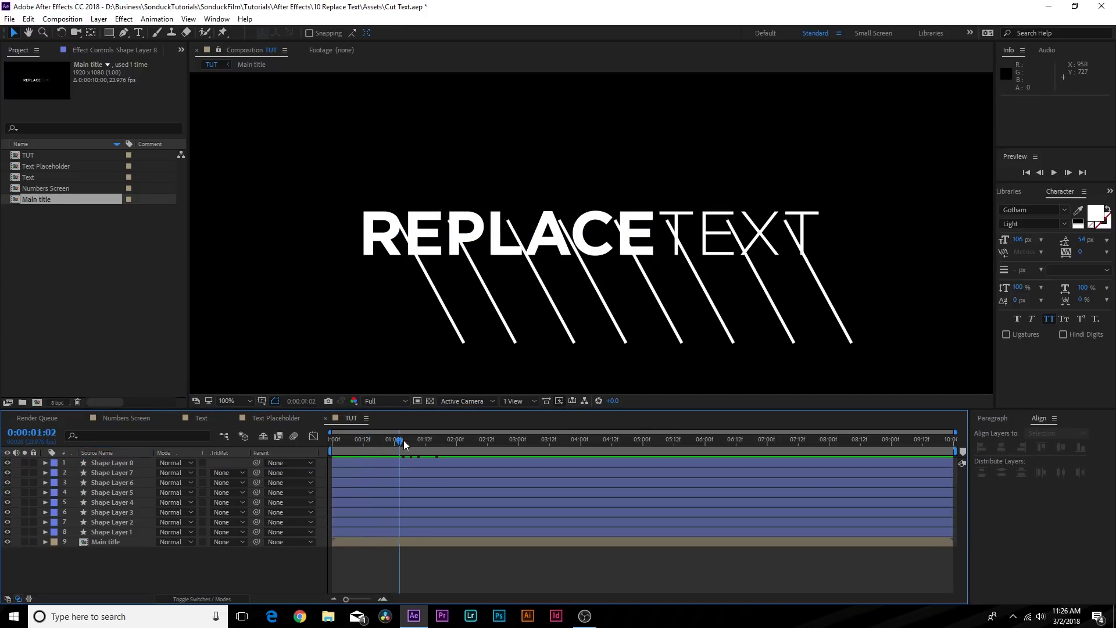
left_click_drag(404, 441, 375, 446)
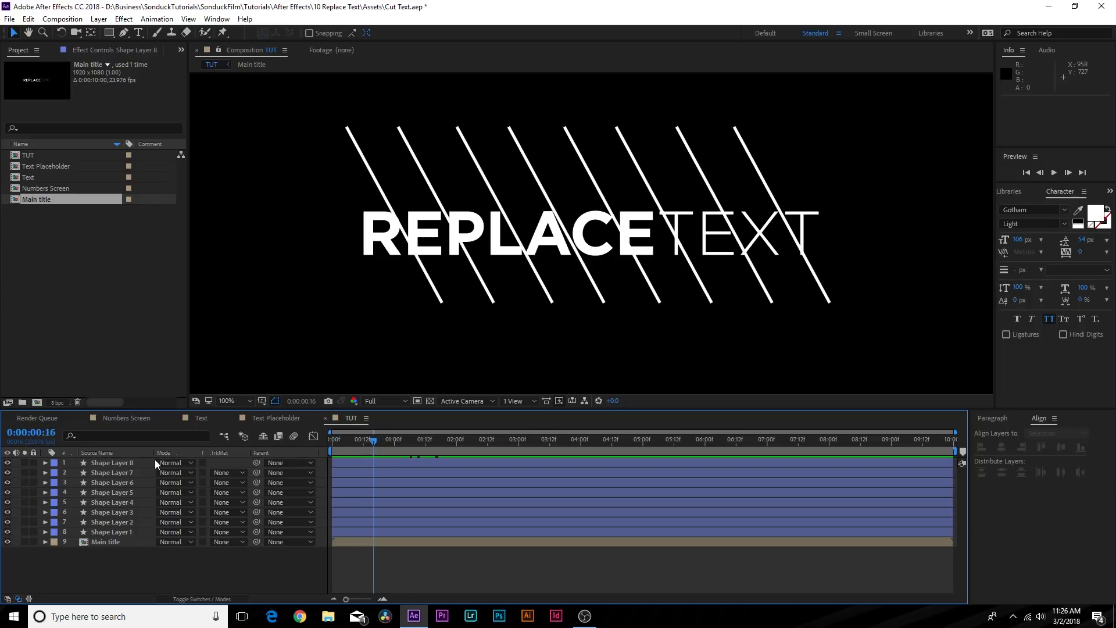
Step: Flip alternate Shape Layers 7, 5, 3 and 1 vertically and horizontally
left_click(128, 474)
left_click(129, 493, "ctrl")
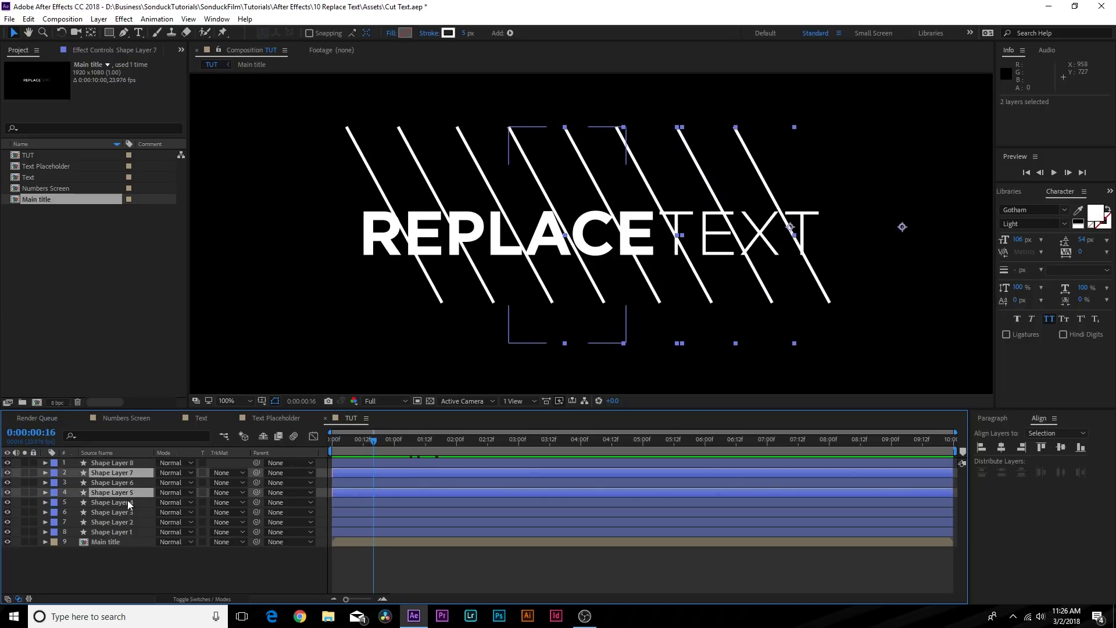
left_click(129, 512, "ctrl")
left_click(124, 532, "ctrl")
key("ctrl+z")
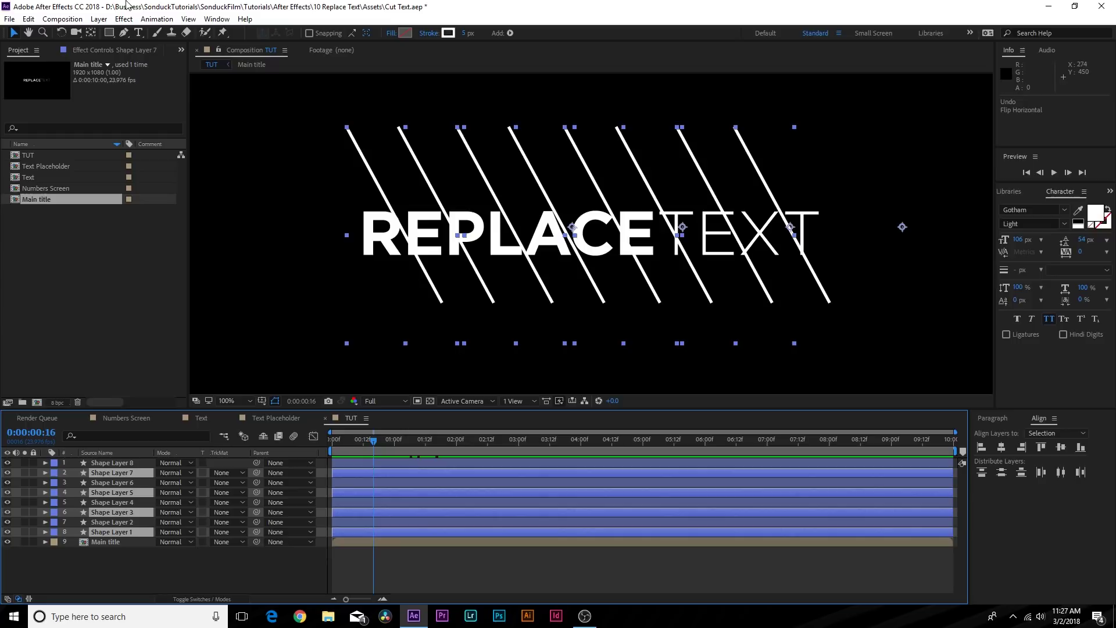
left_click(98, 19)
mouse_move(155, 156)
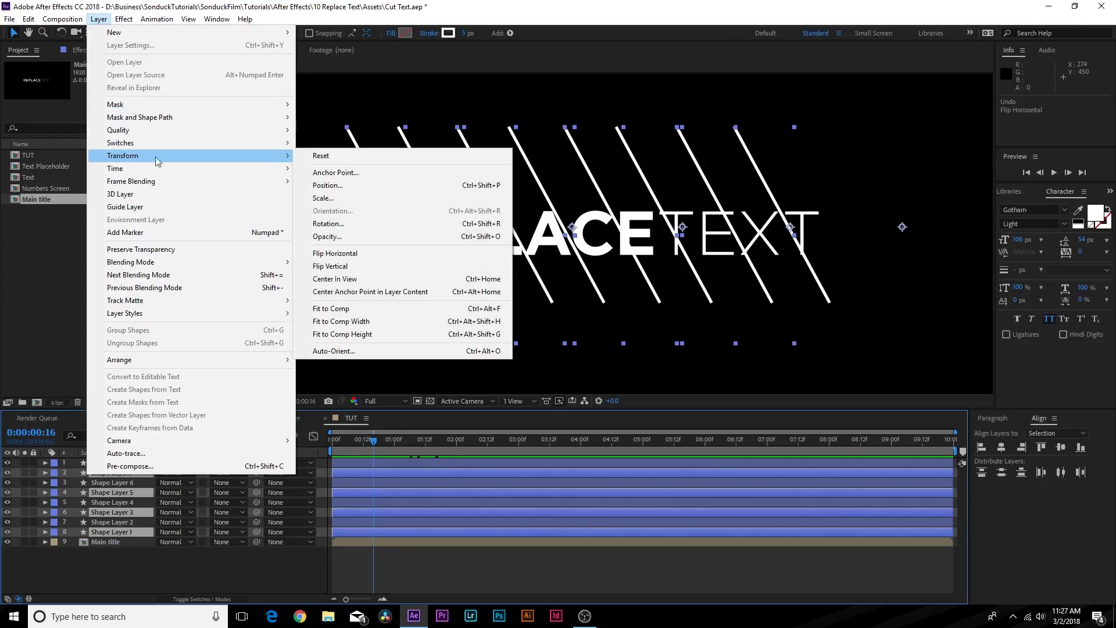
left_click(334, 266)
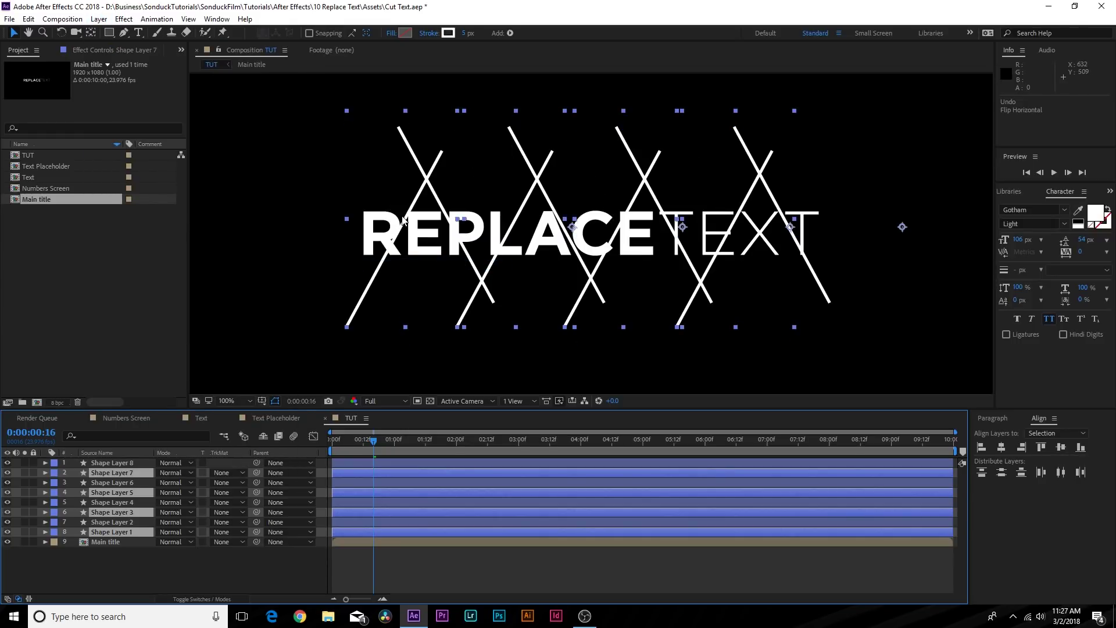
left_click(99, 18)
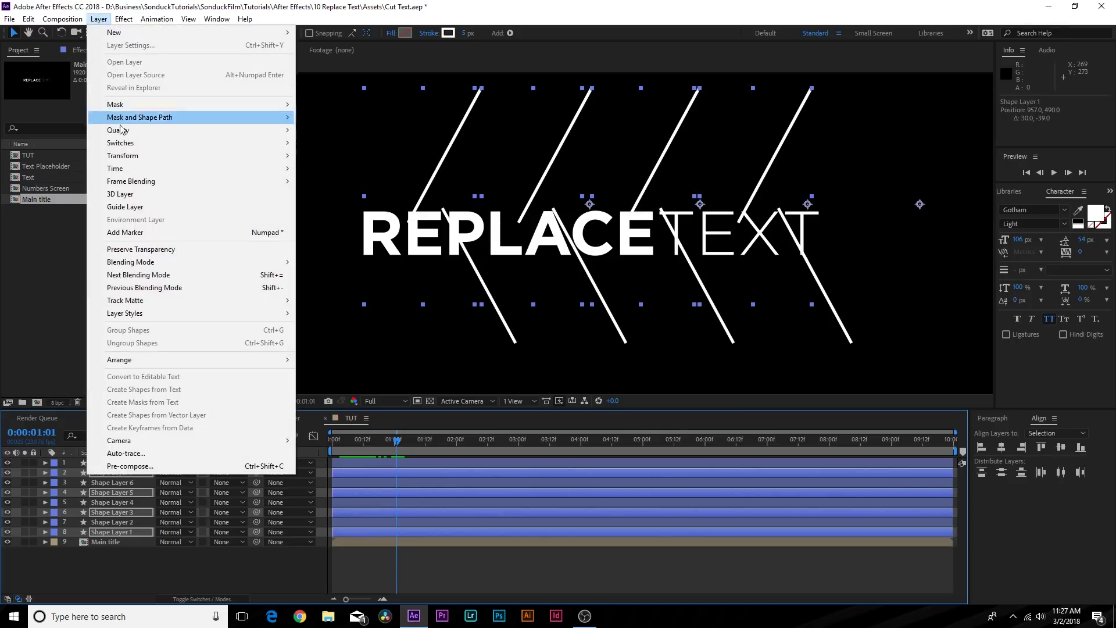
mouse_move(206, 156)
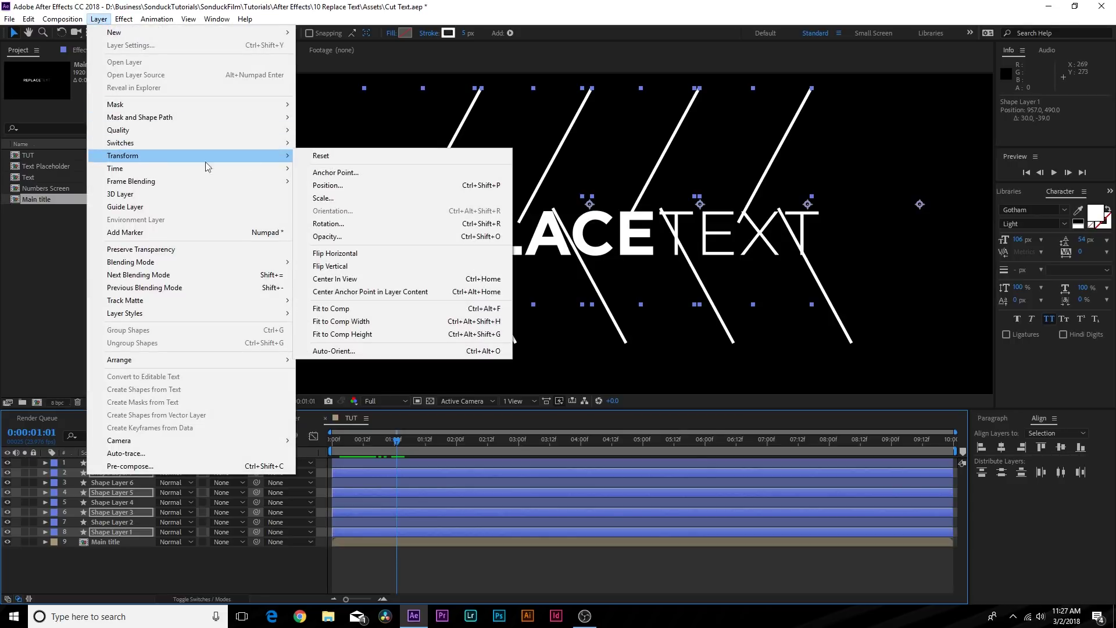
left_click(326, 258)
Step: Shift the flipped lines up and left so they stay parallel but offset
left_click(374, 441)
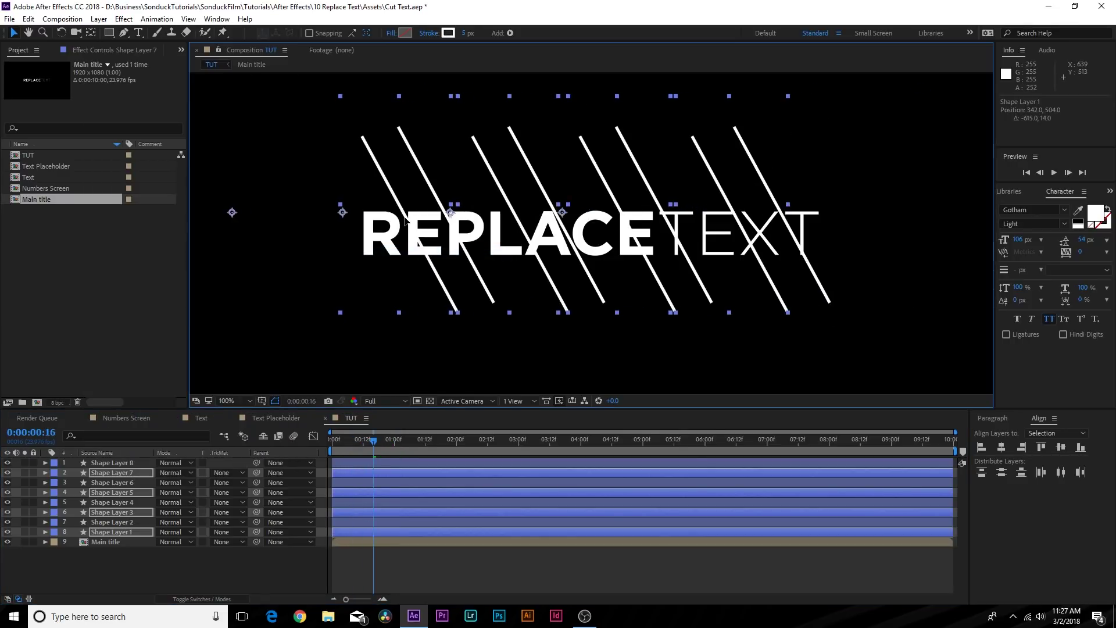
left_click_drag(406, 220, 384, 210)
left_click_drag(367, 449, 392, 449)
Step: Pre-compose all eight line layers into a composition named 'Lines'
left_click(90, 517)
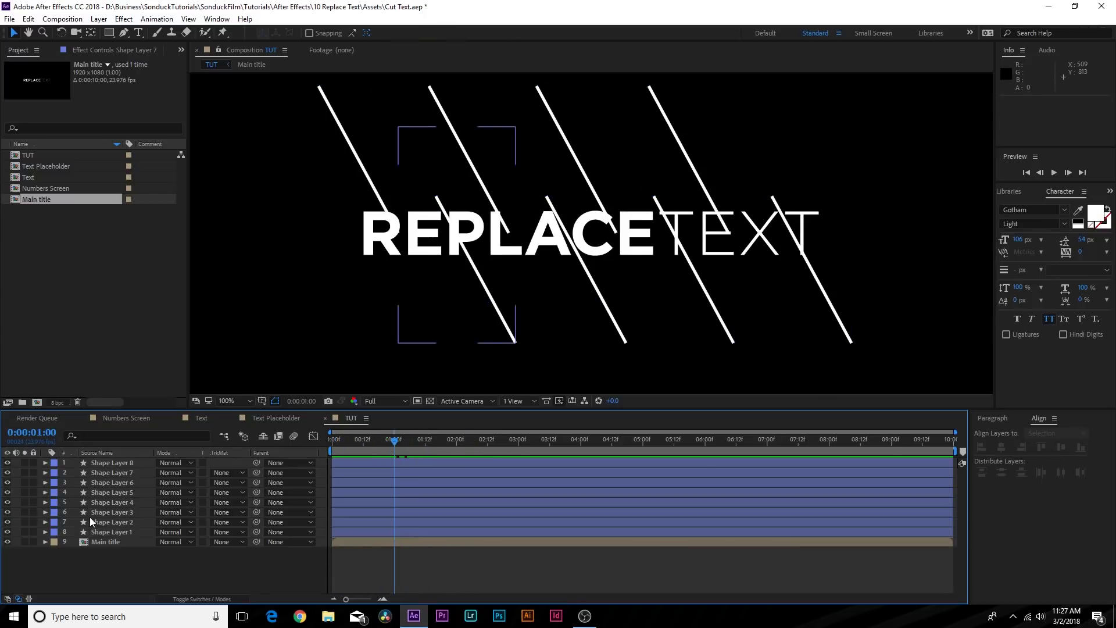
left_click(95, 531)
left_click(101, 463, "shift")
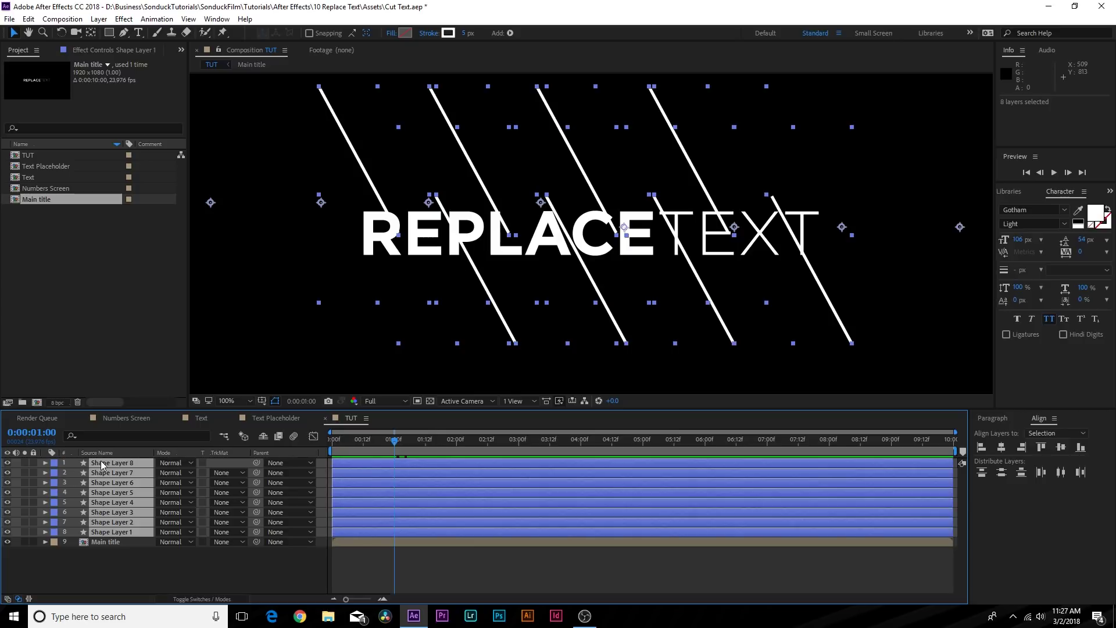
key("ctrl+shift+c")
type("L")
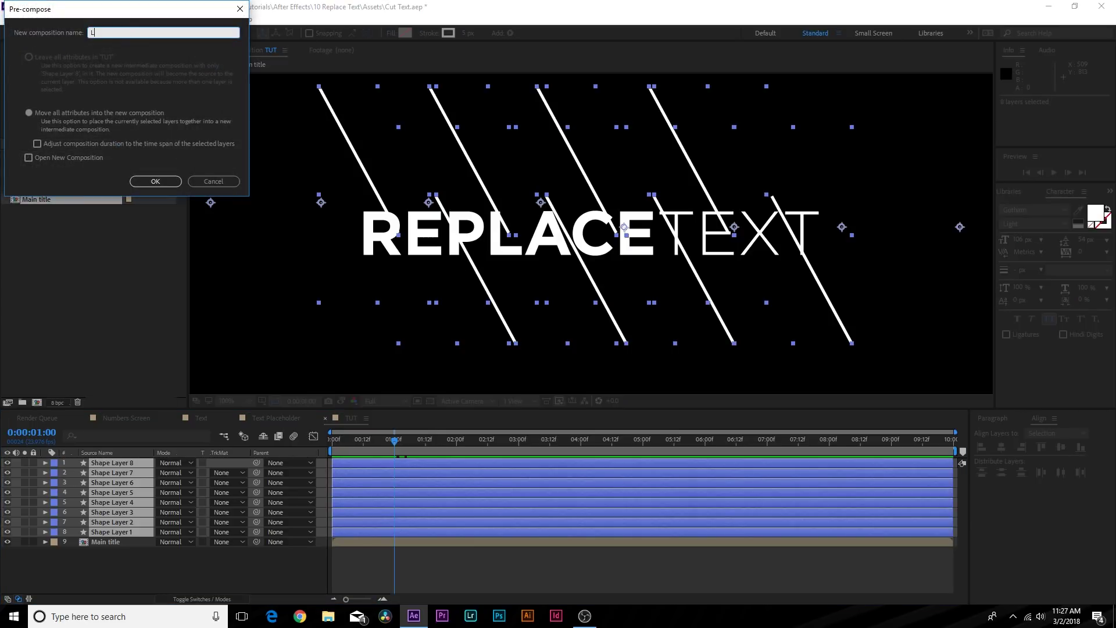
type("ines")
key("Return")
Step: Duplicate Main title and pen-mask the copy to the R diagonal slice
left_click(90, 472)
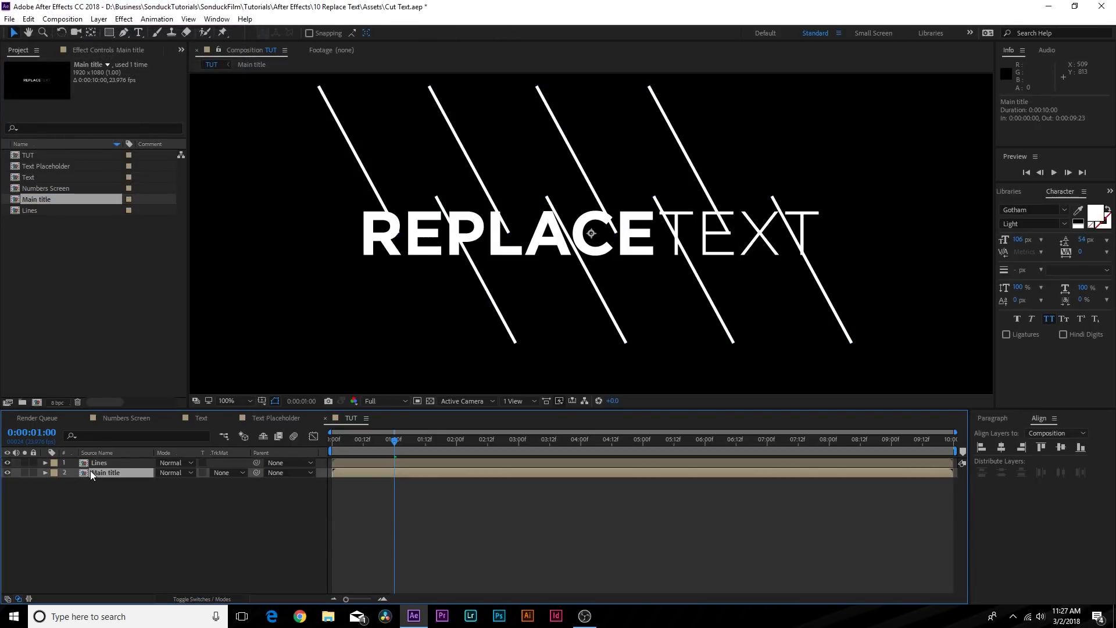
left_click_drag(340, 433, 371, 439)
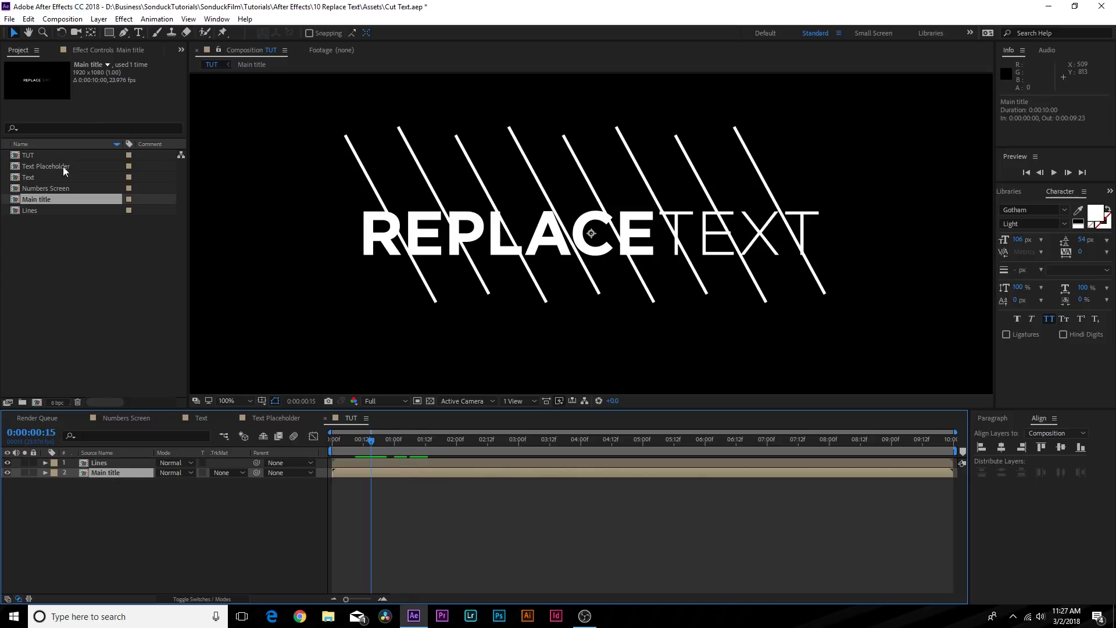
key("ctrl+d")
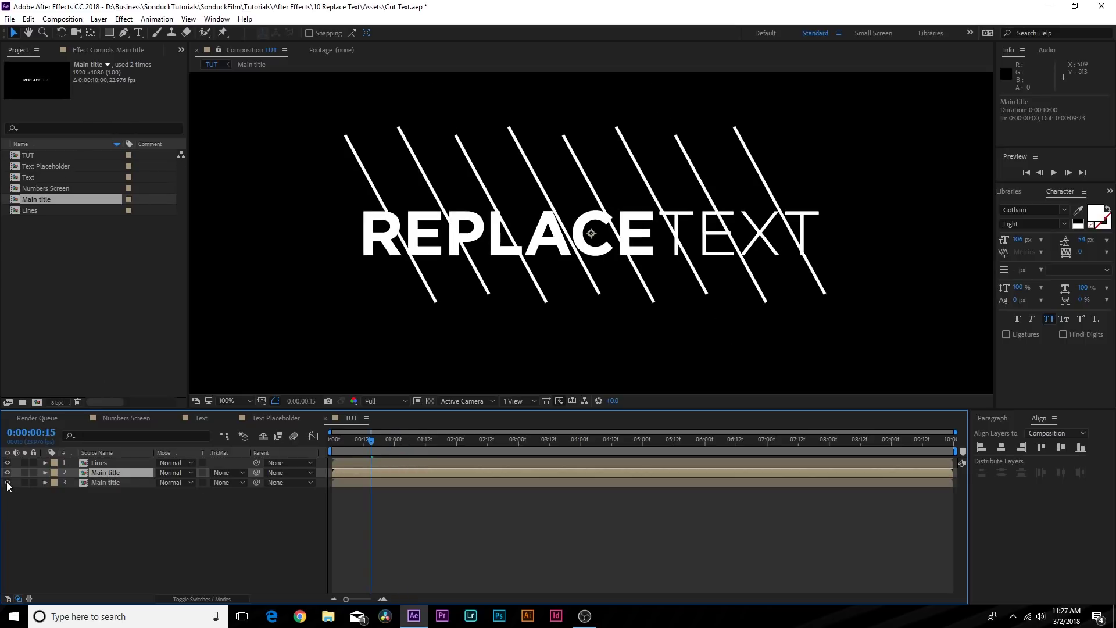
left_click(124, 32)
key("period")
scroll(279, 139, "up", 3)
scroll(279, 140, "left", 5)
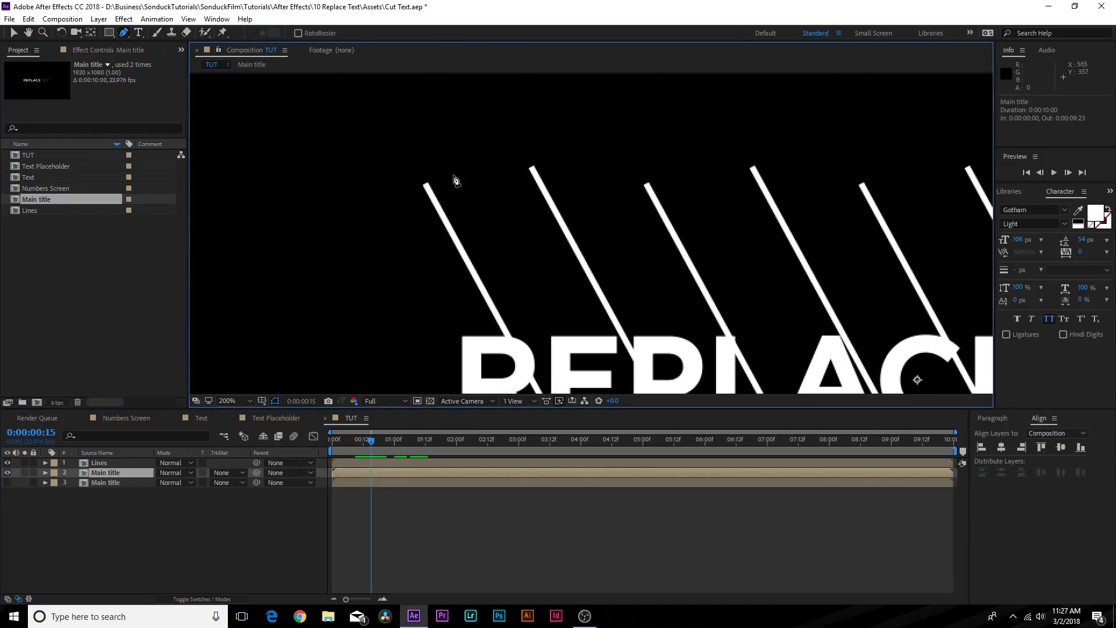
scroll(423, 180, "down", 6)
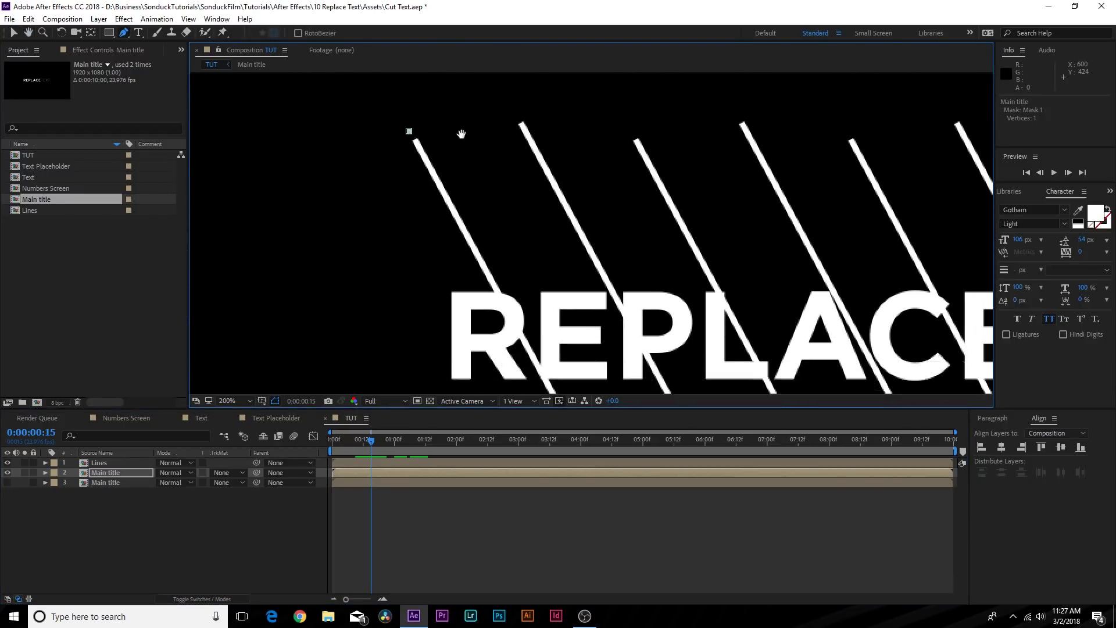
scroll(407, 130, "right", 3)
left_click(493, 281)
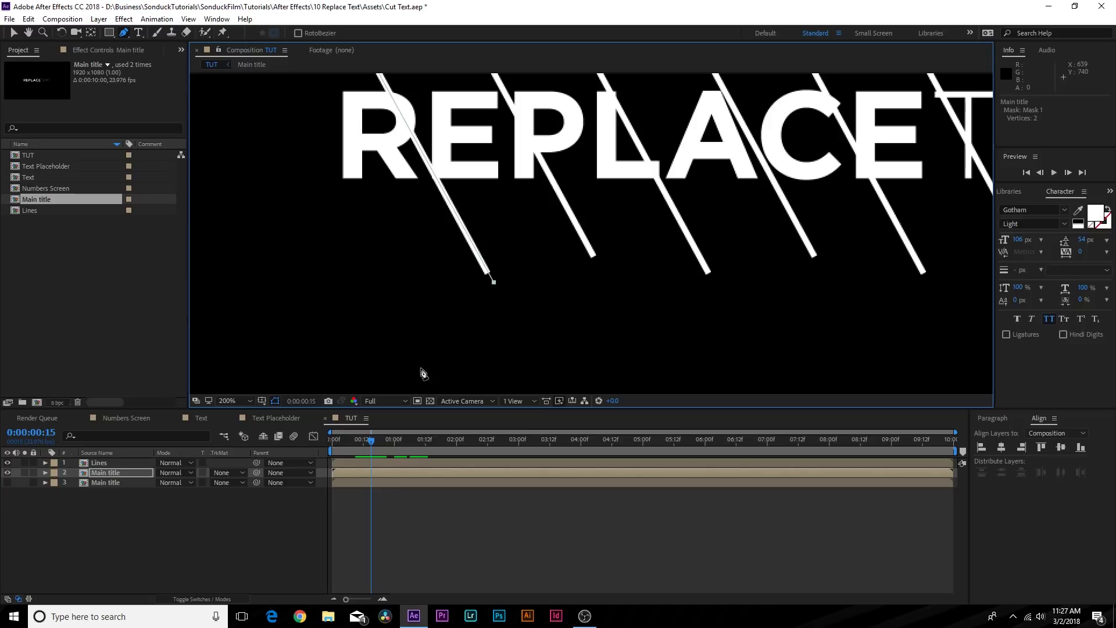
key("comma")
left_click(312, 289)
left_click(256, 127)
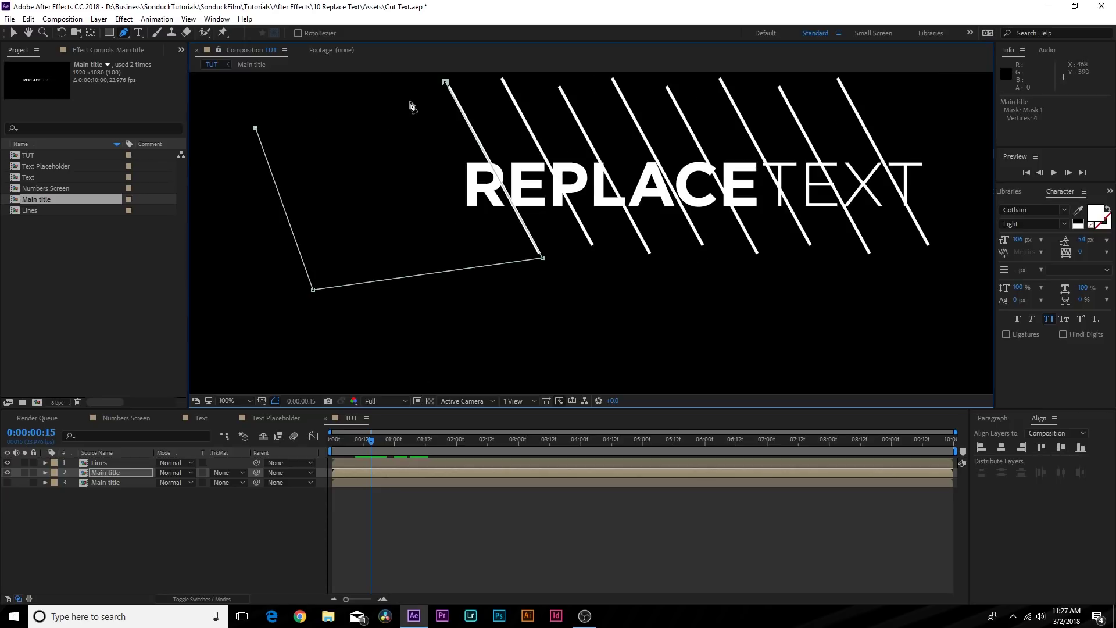
left_click(445, 83)
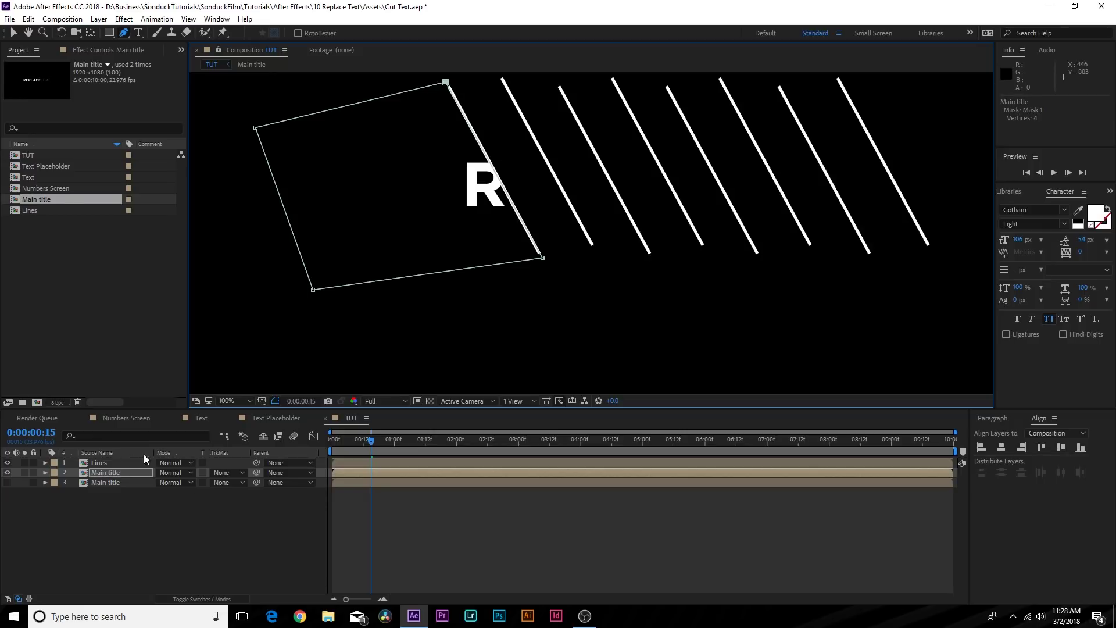
Step: Duplicate the masked title layer and delete the copy's Mask 1
left_click(119, 472)
key("ctrl+d")
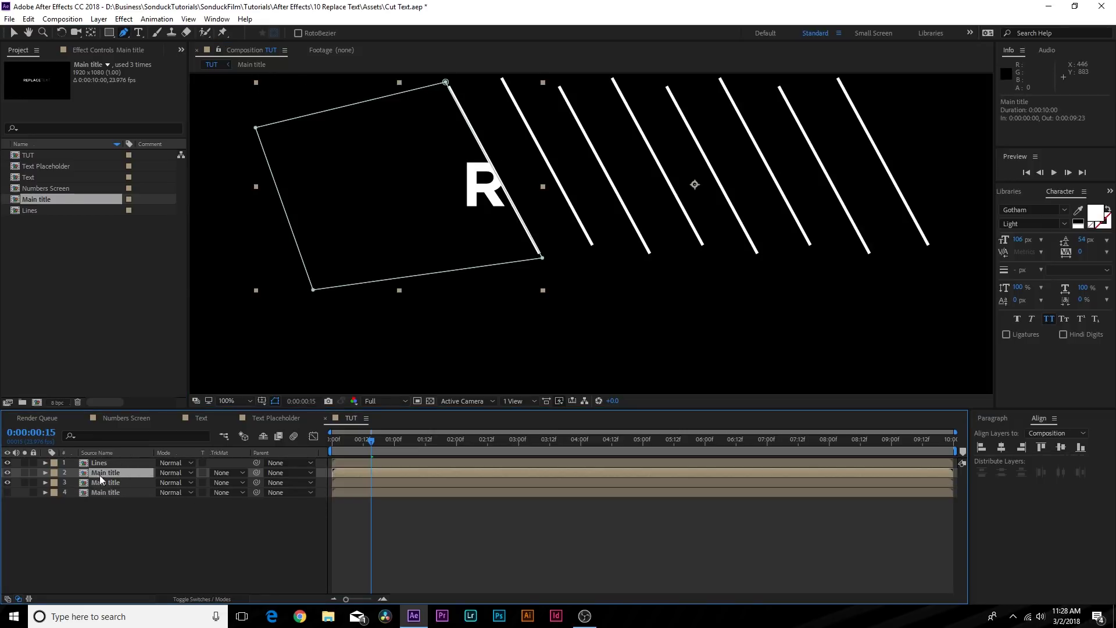
key("m")
left_click(96, 481)
key("Delete")
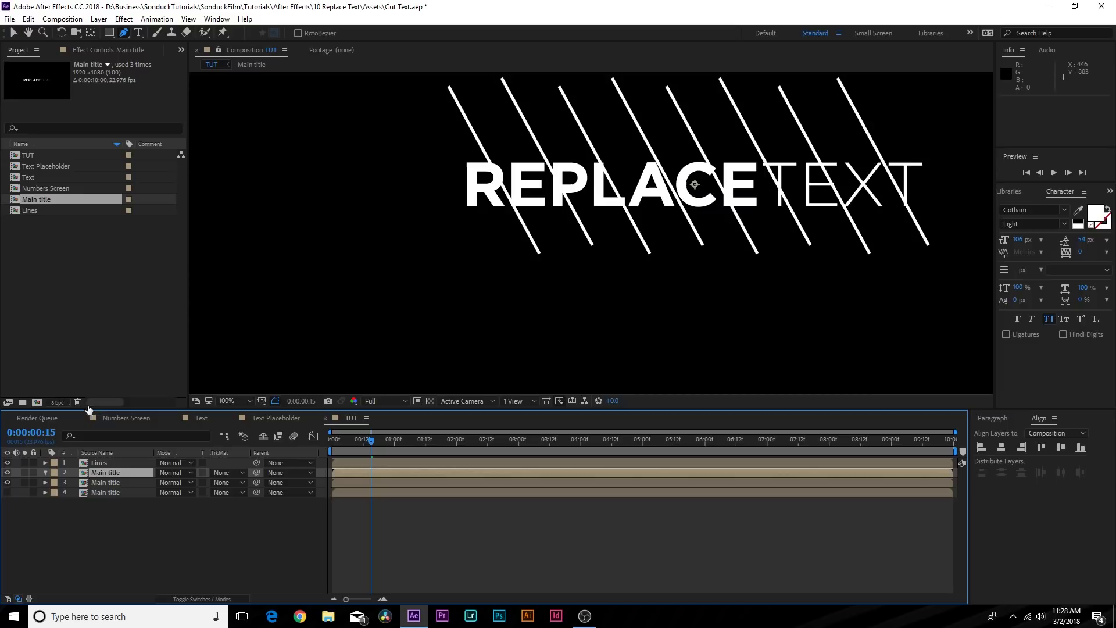
Step: Draw a new pen mask around the second diagonal slice and make the copy visible
scroll(466, 137, "up", 2)
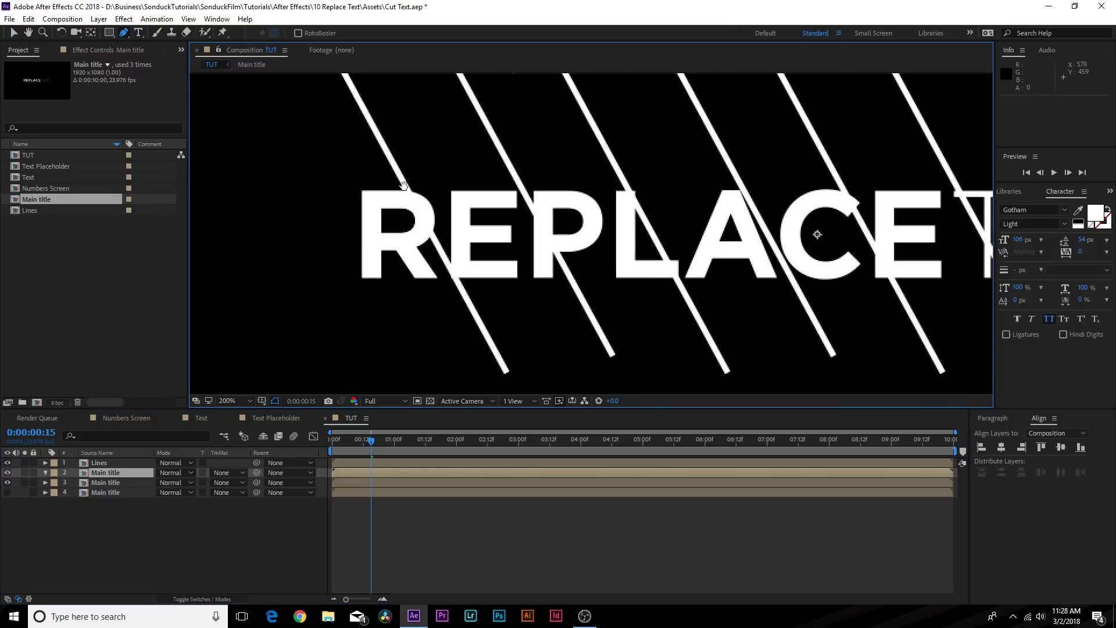
left_click(398, 158)
scroll(401, 232, "down", 5)
scroll(400, 262, "right", 4)
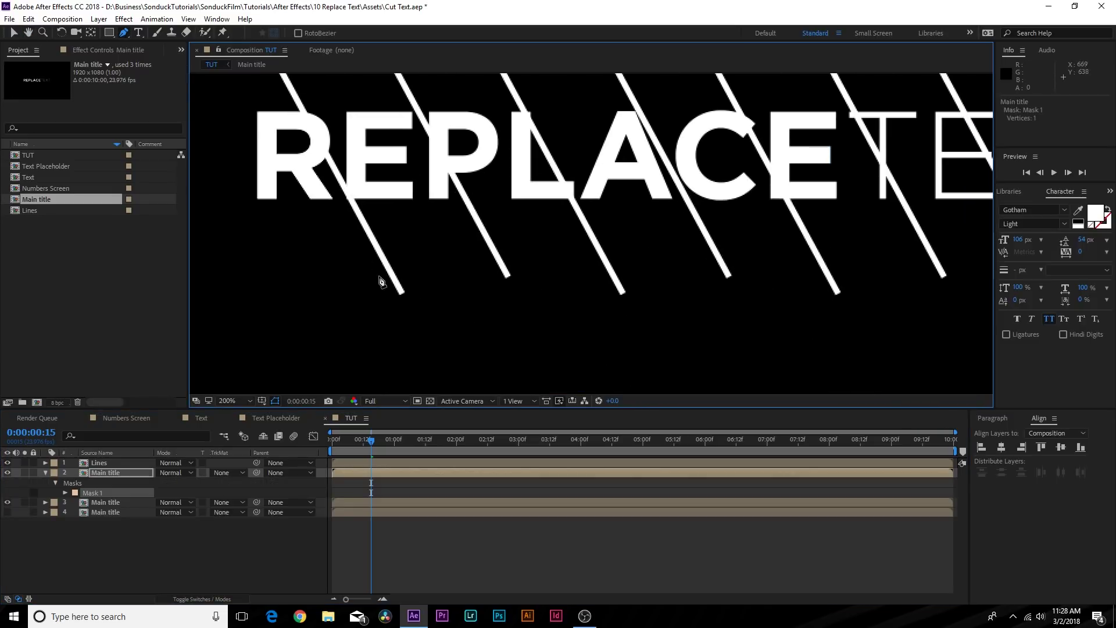
left_click(405, 302)
left_click(460, 366)
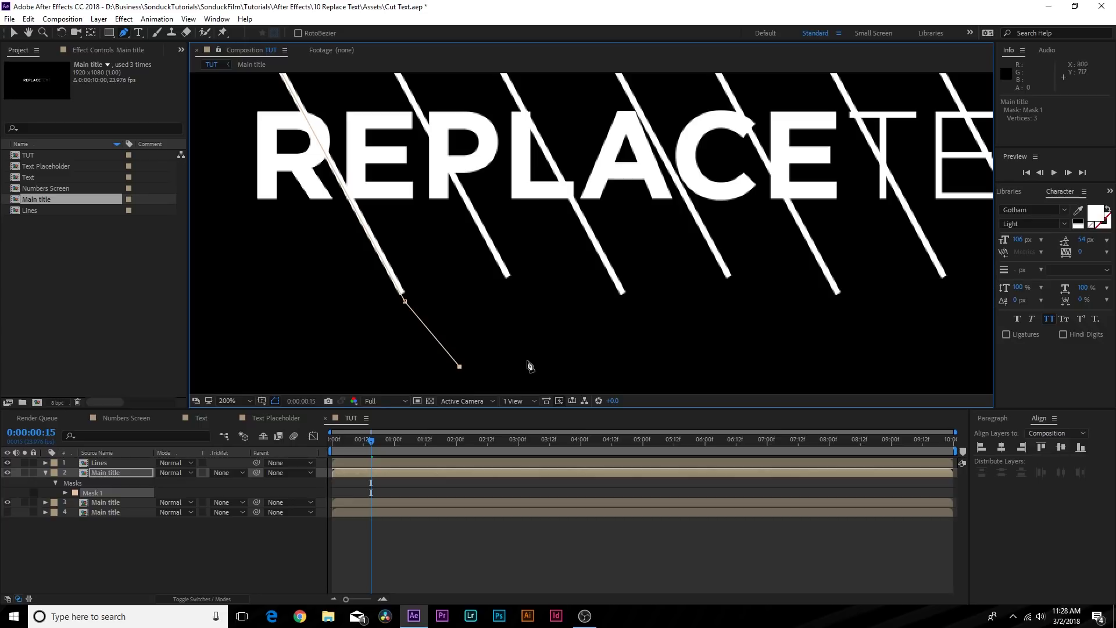
left_click_drag(538, 359, 536, 348)
left_click(507, 276)
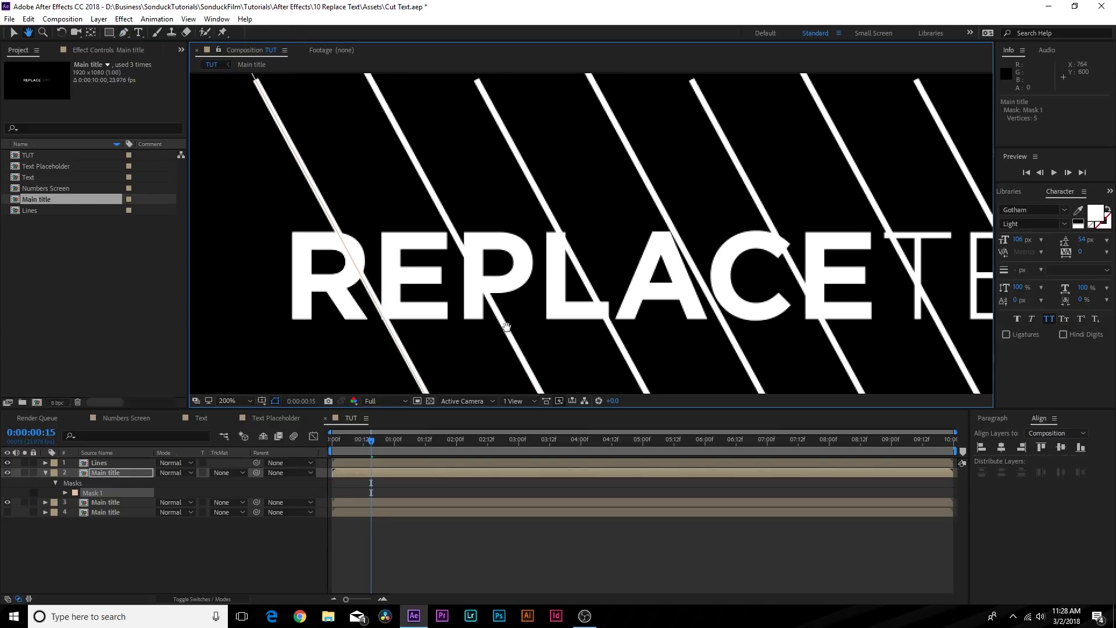
key("g")
left_click_drag(460, 244, 459, 198)
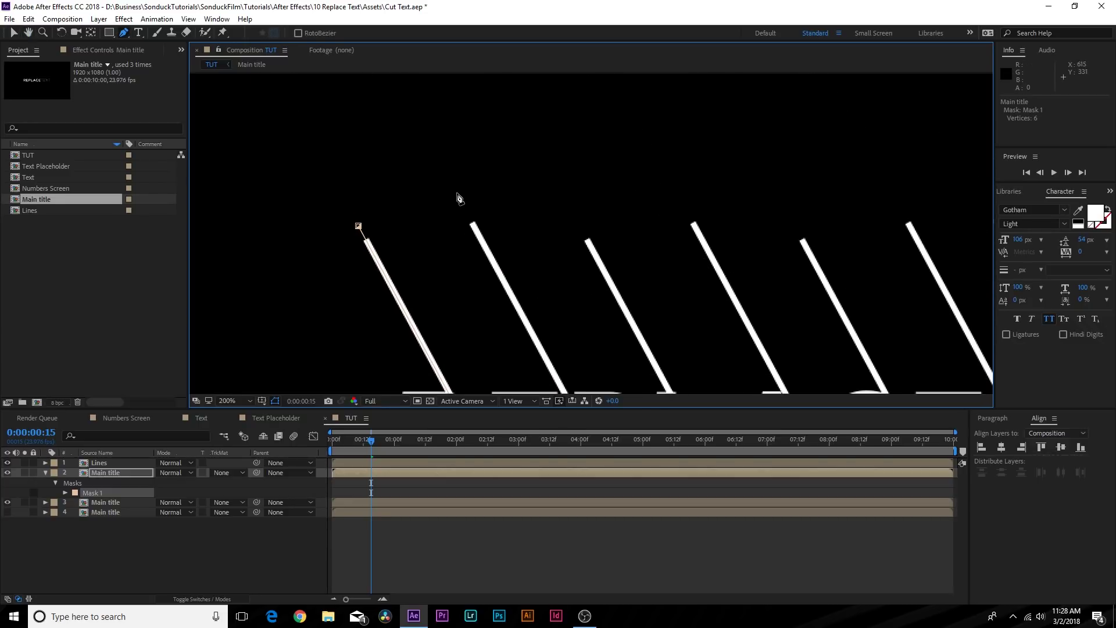
left_click(358, 226)
scroll(378, 236, "down", 2)
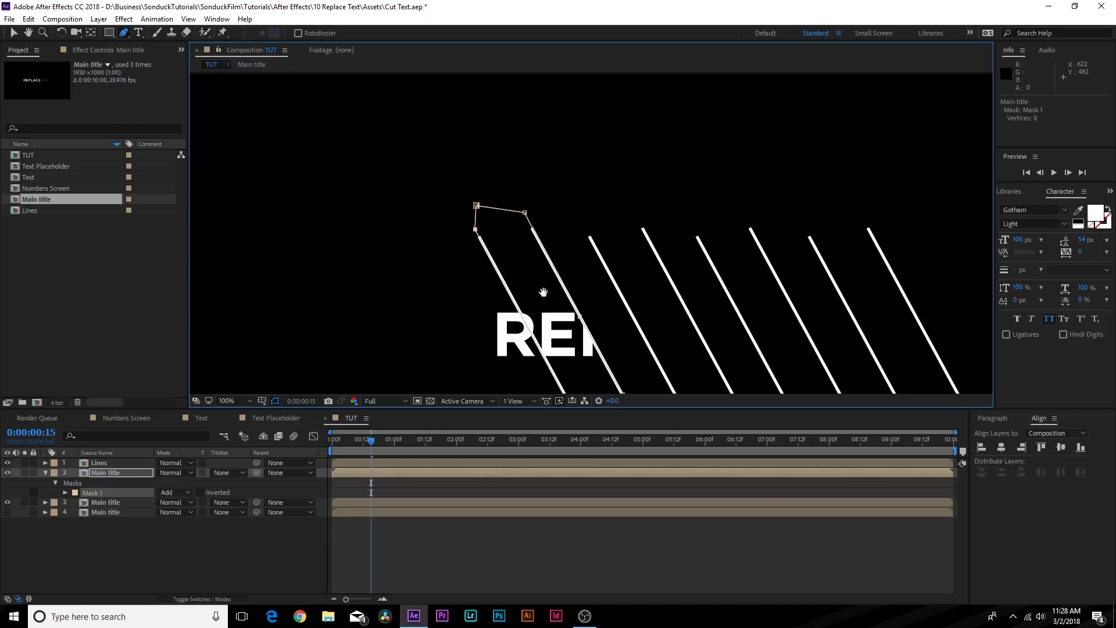
left_click(8, 473)
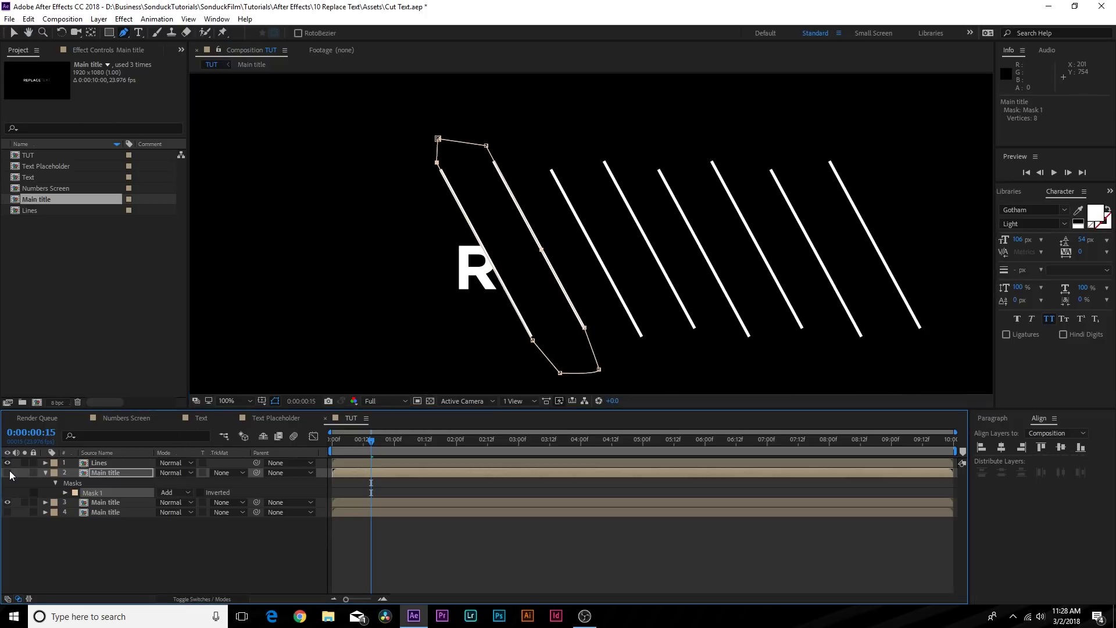
Step: Duplicate the second masked slice and remove the new copy's mask
left_click(114, 474)
key("ctrl+d")
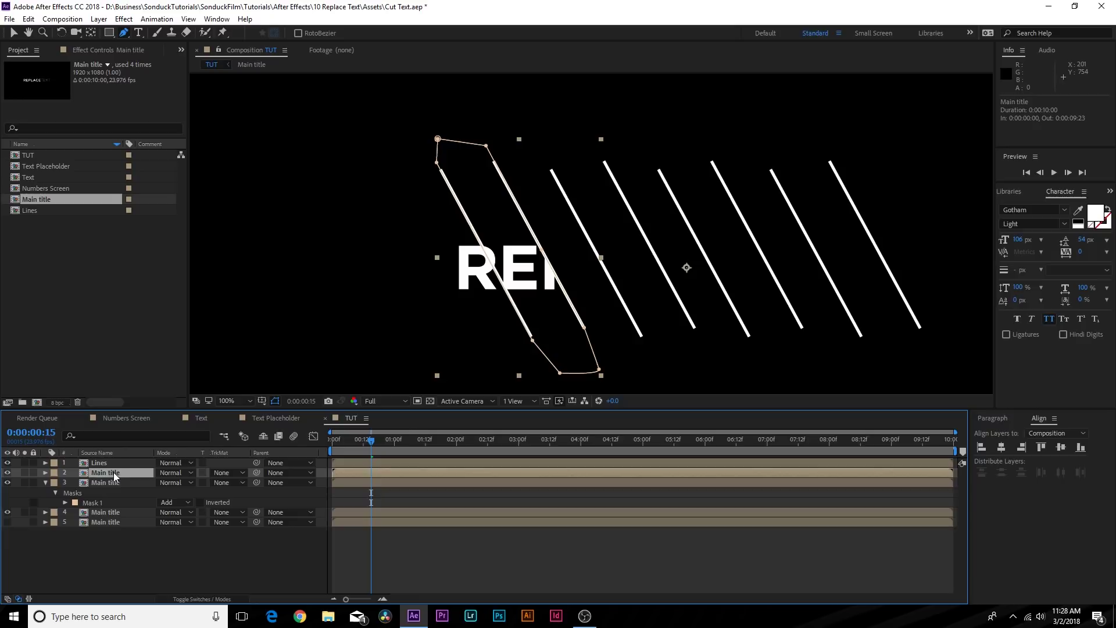
key("m")
left_click(95, 483)
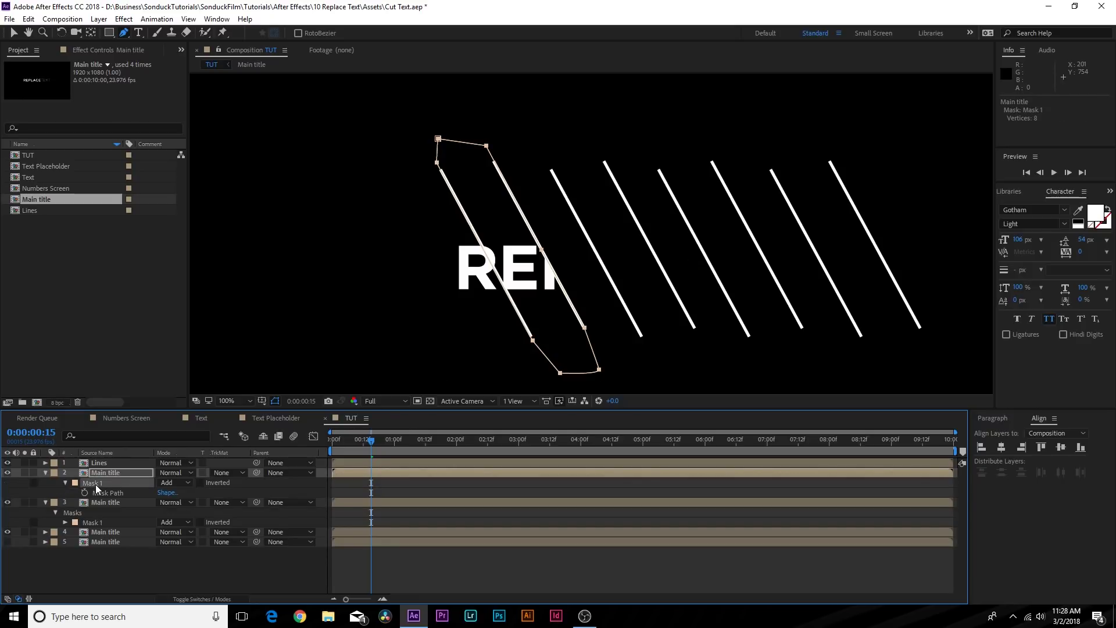
key("Delete")
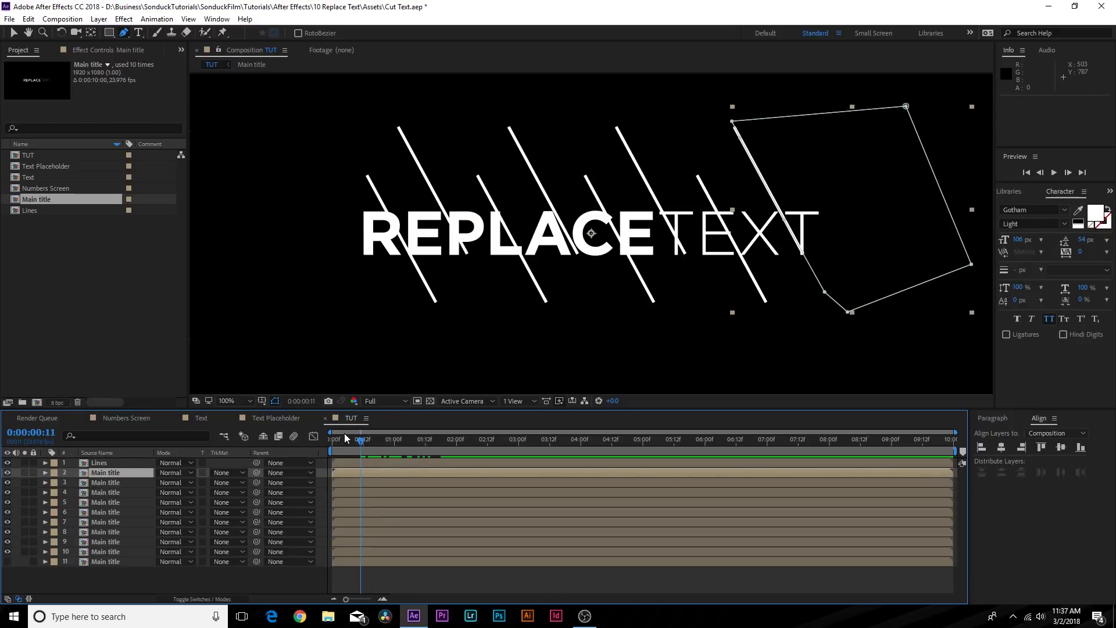
Step: Add Position keyframes at 1 second to all masked Main title pieces
left_click(106, 551, "shift")
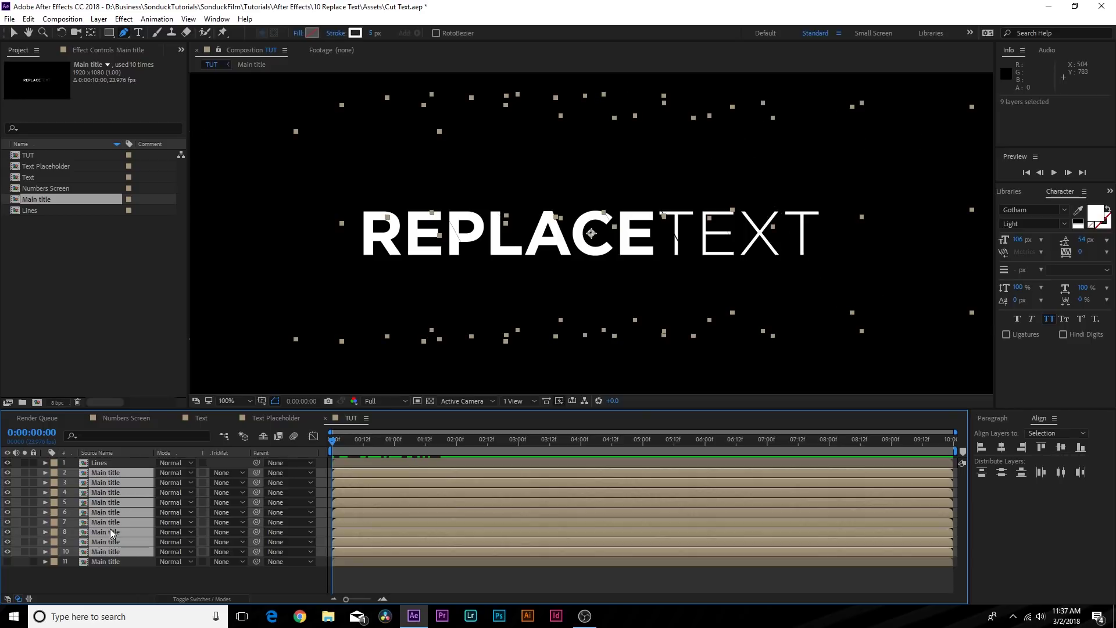
key("p")
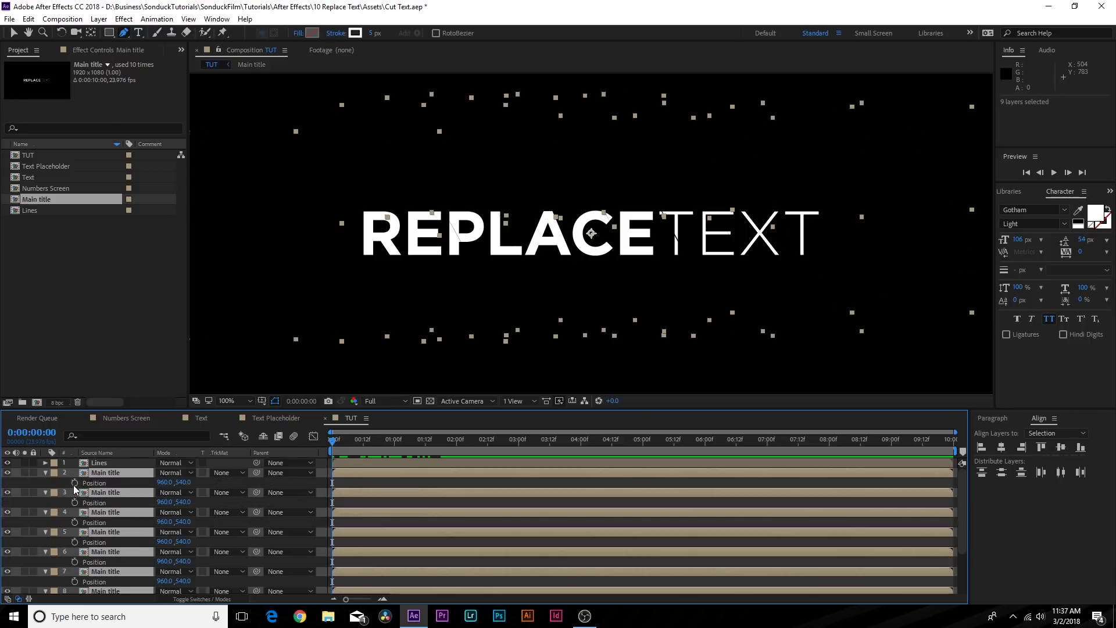
left_click_drag(331, 490, 347, 487)
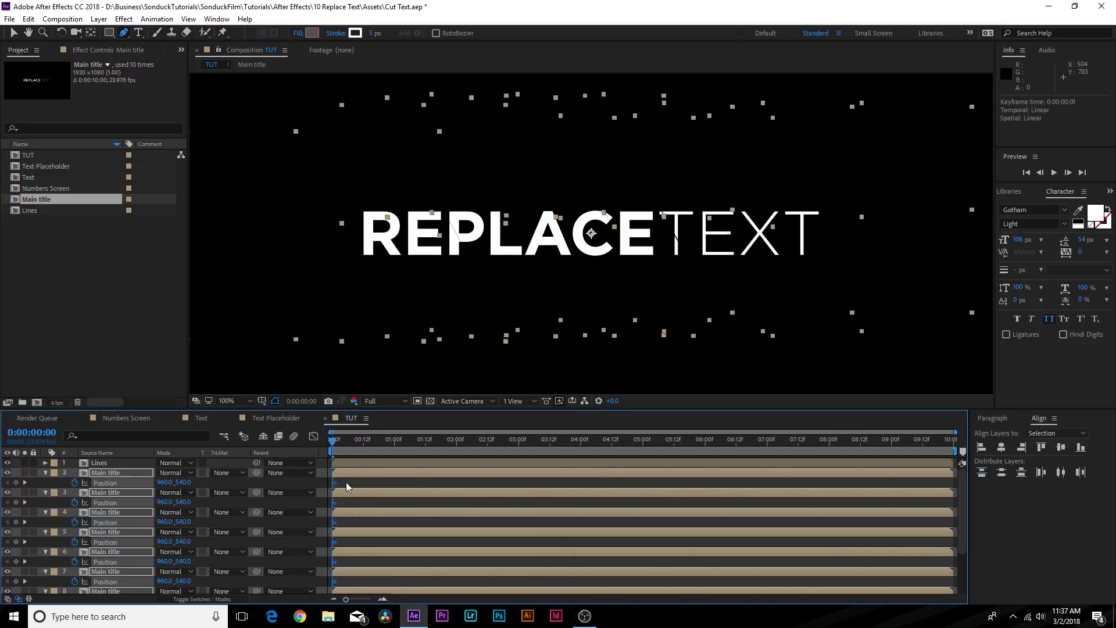
left_click_drag(435, 490, 324, 468)
left_click(269, 474)
Step: At frame 0, offset the first piece up-left and the second down-right
left_click(116, 474)
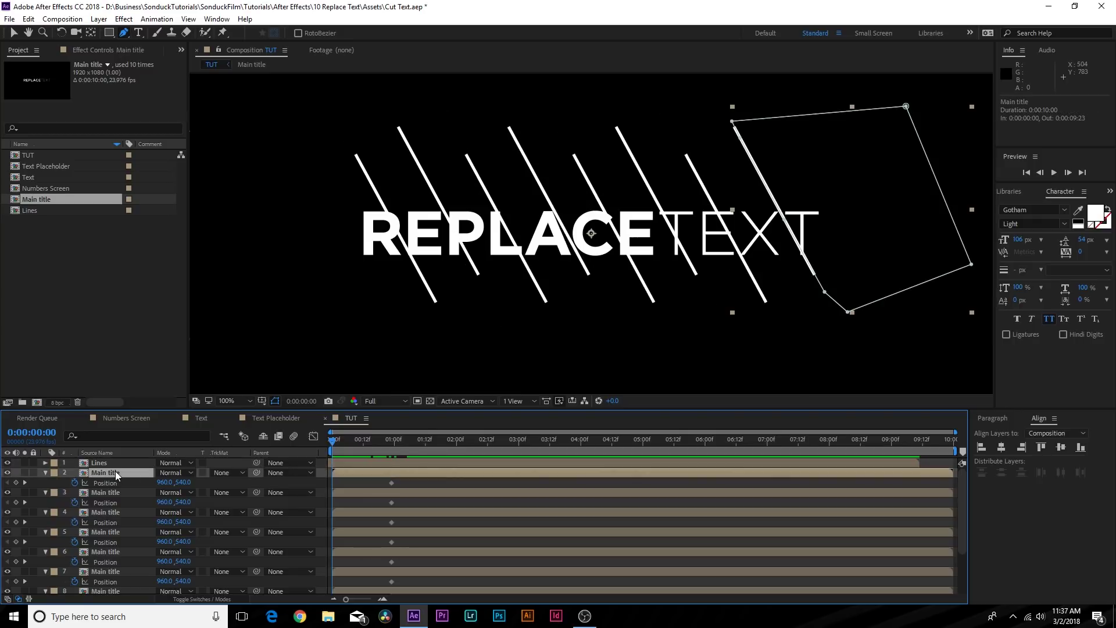
key("ctrl+z")
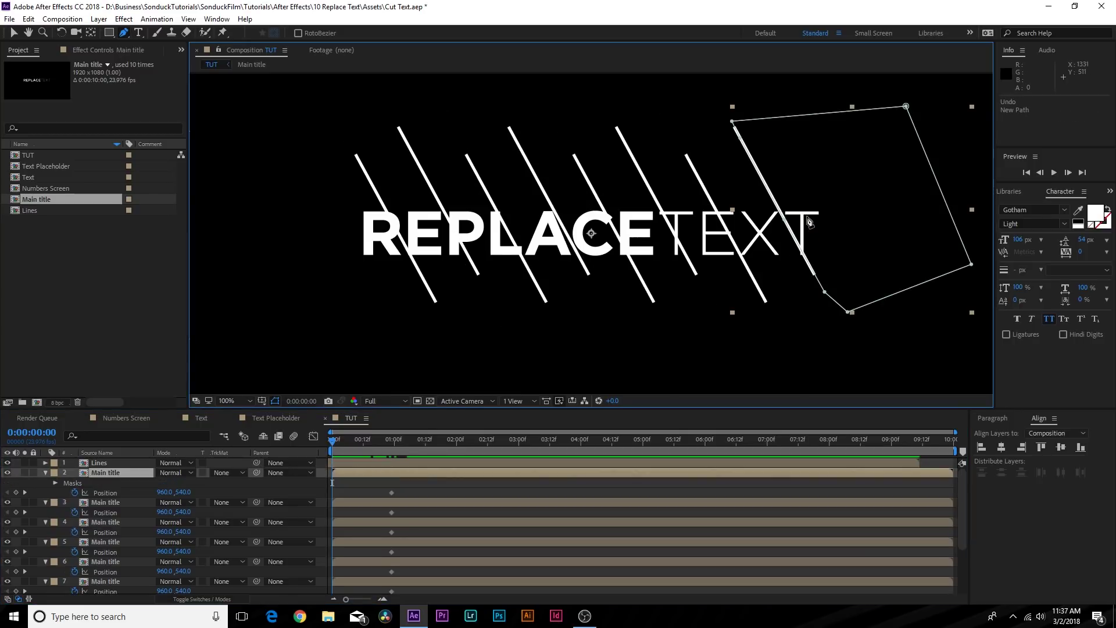
key("v")
left_click_drag(807, 234, 784, 192)
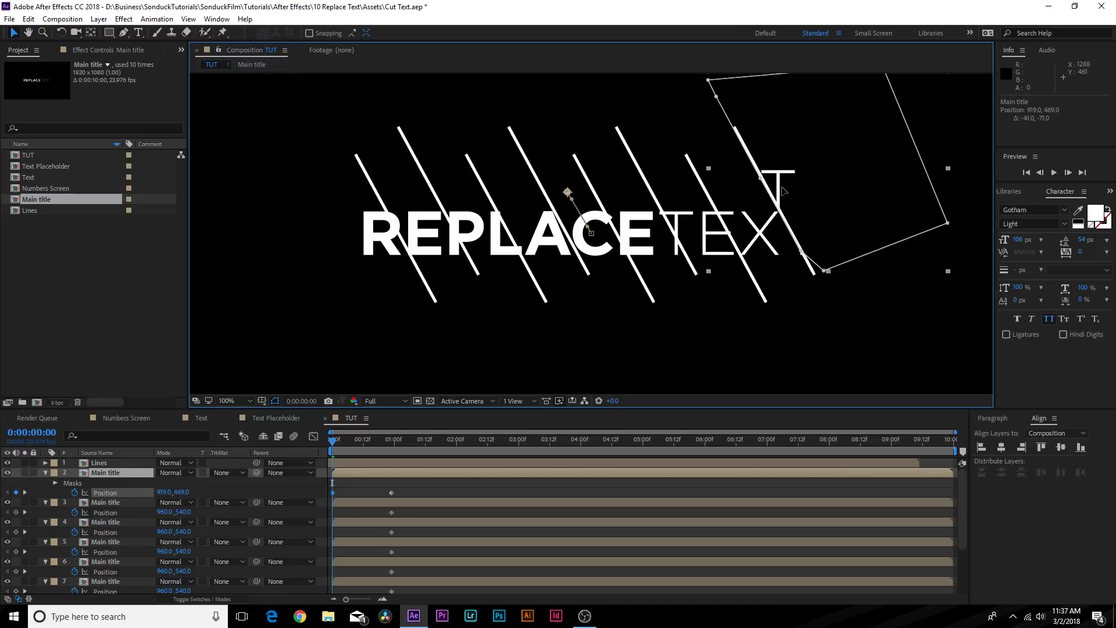
left_click(127, 503)
left_click_drag(747, 243, 770, 281)
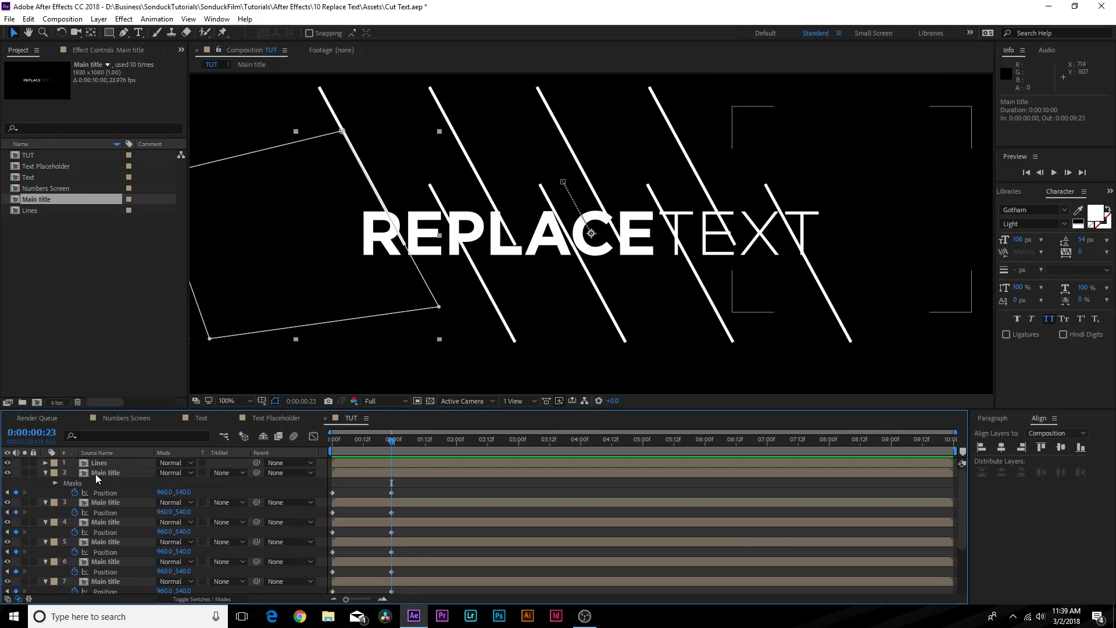
left_click(96, 478, "shift")
scroll(111, 523, "down", 3)
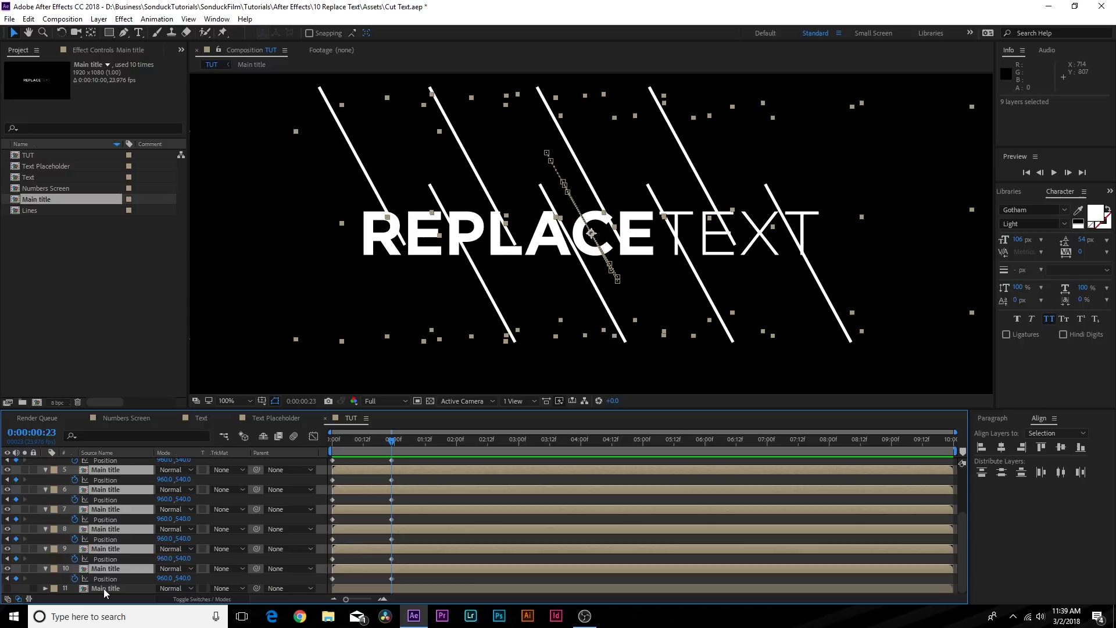
Step: Pre-compose the nine masked pieces as 'Masks' and start the intact Main title at 0:00:00:23
key("ctrl+shift+c")
key("Return")
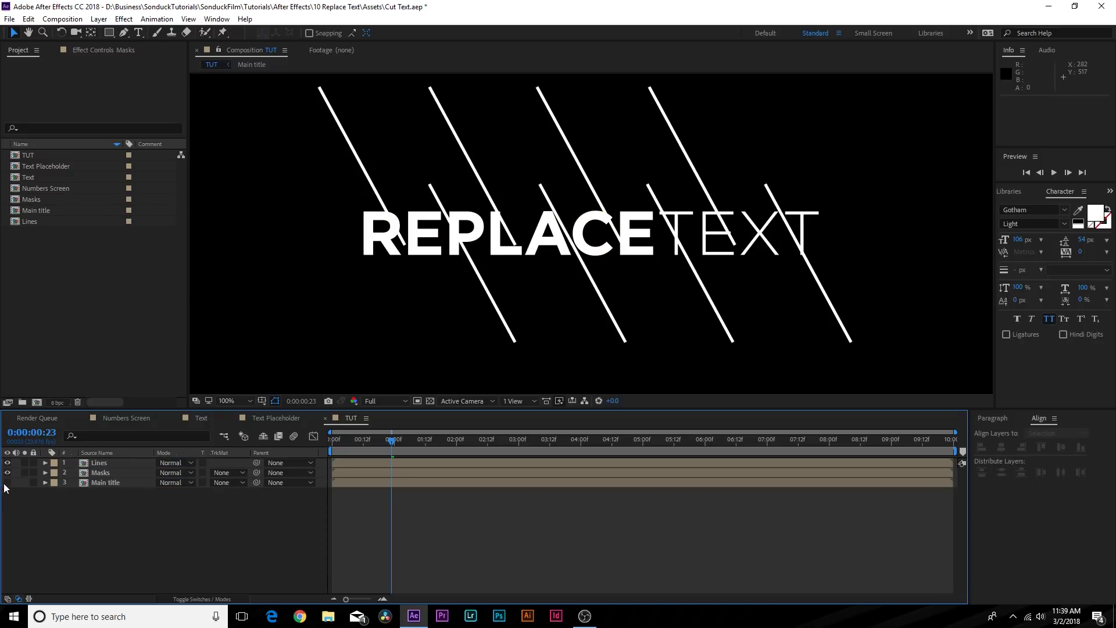
left_click(93, 485)
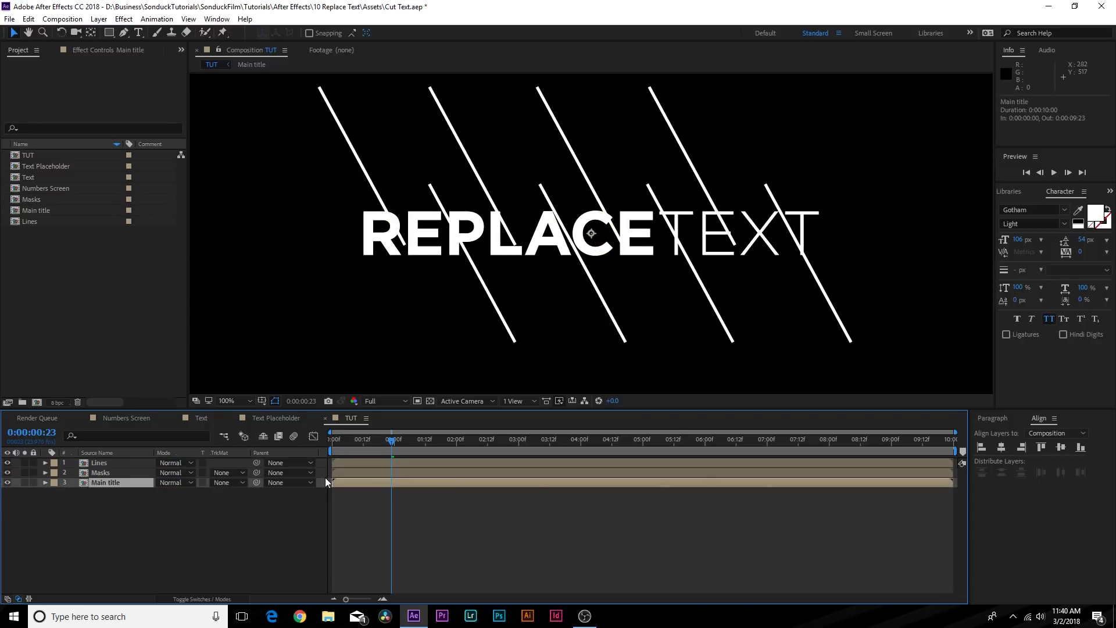
left_click(361, 477)
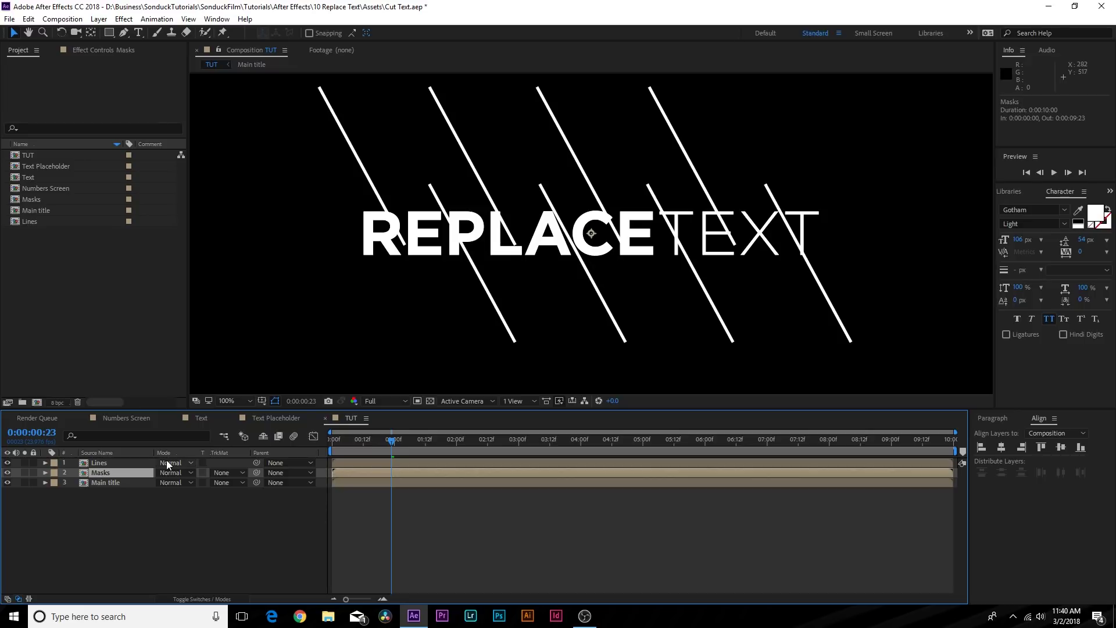
key("ctrl+d")
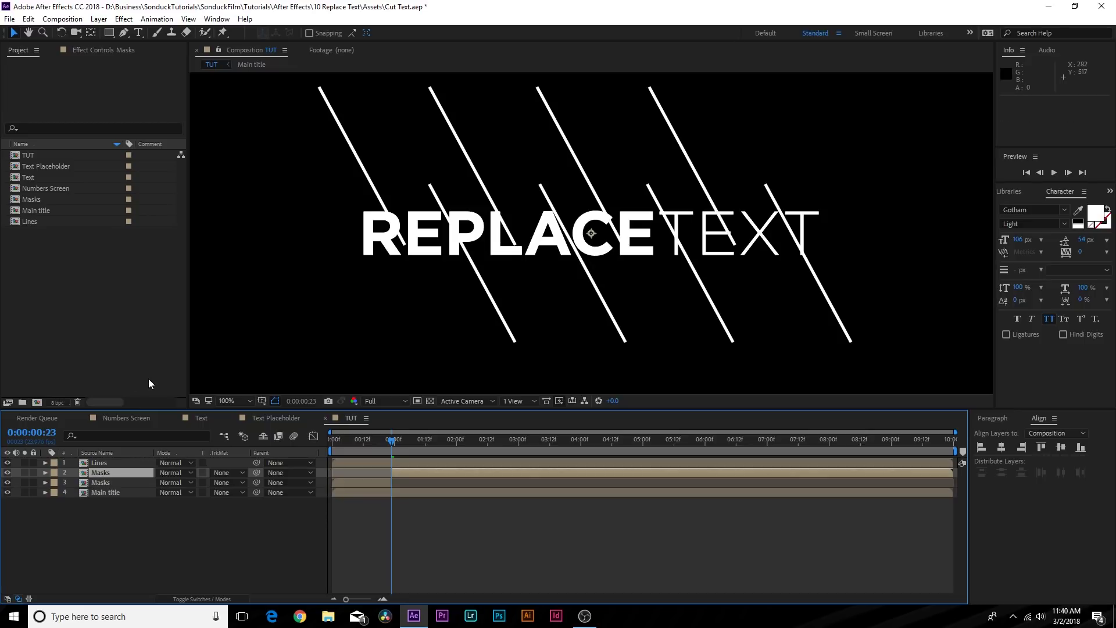
key("Delete")
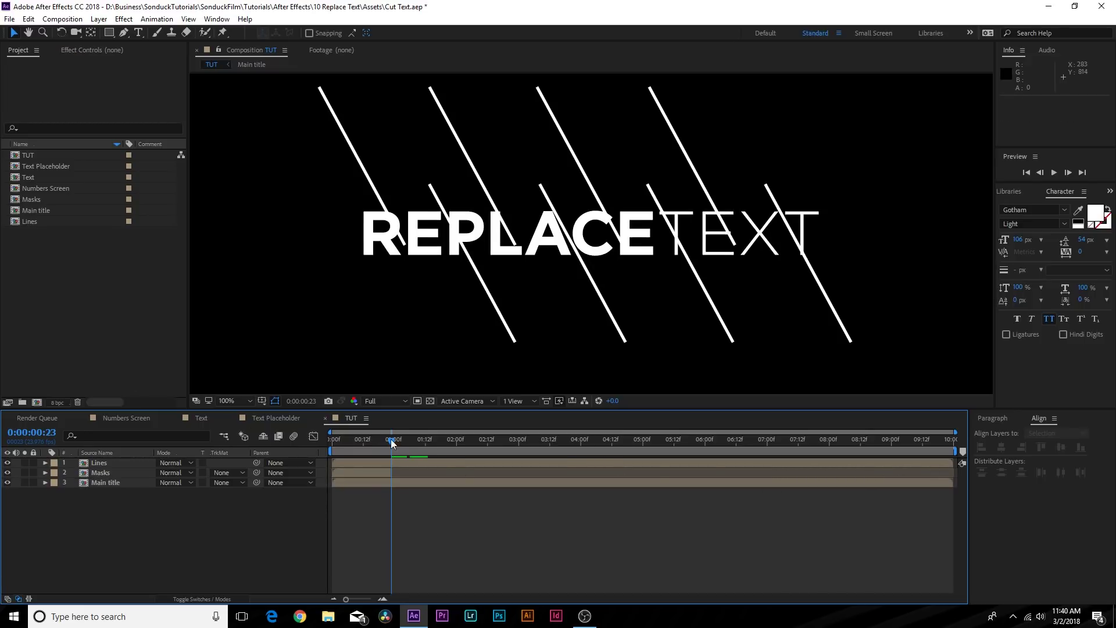
mouse_move(391, 443)
left_mouse_down()
mouse_move(349, 445)
mouse_move(393, 455)
left_mouse_up()
left_click_drag(329, 484, 390, 484)
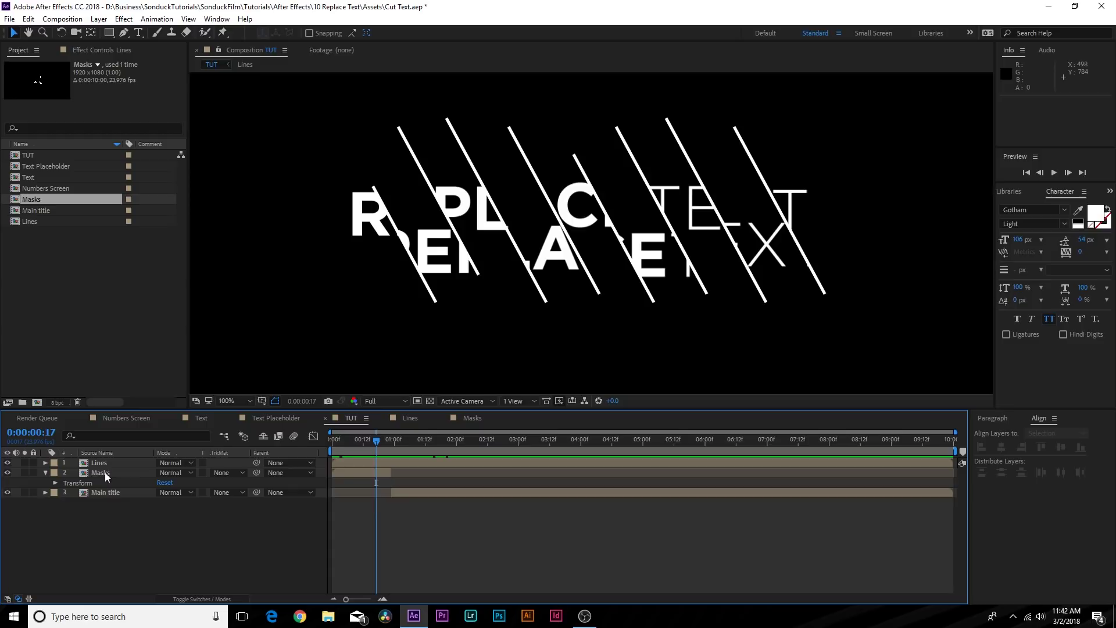
Step: Draw a rectangular Mask 1 around the title on the Masks layer and preview the animation
key("Home")
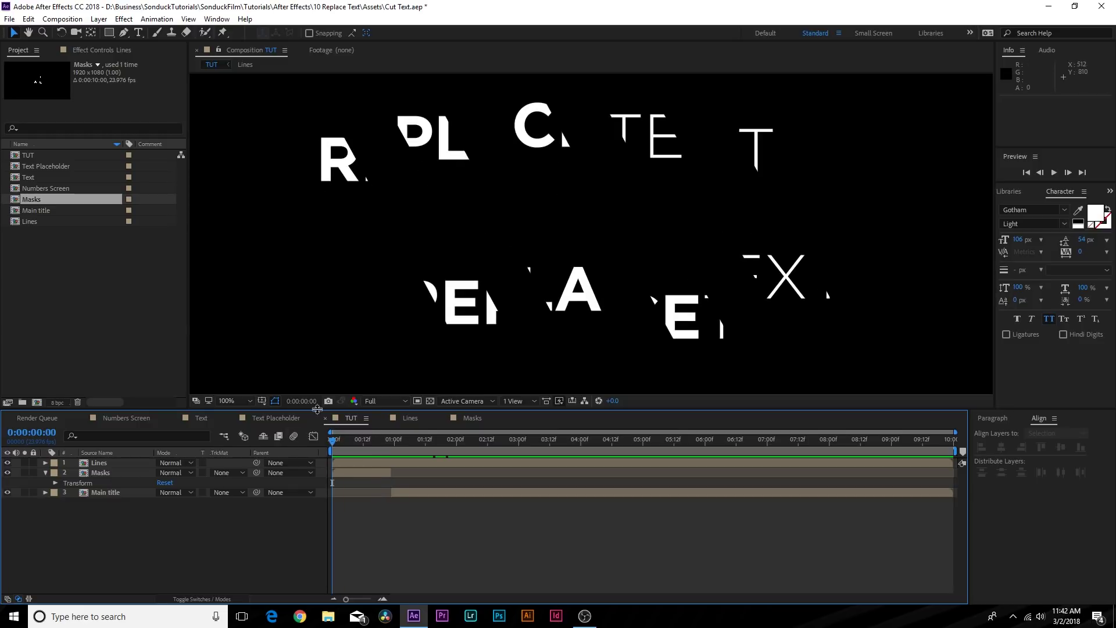
left_click(97, 472)
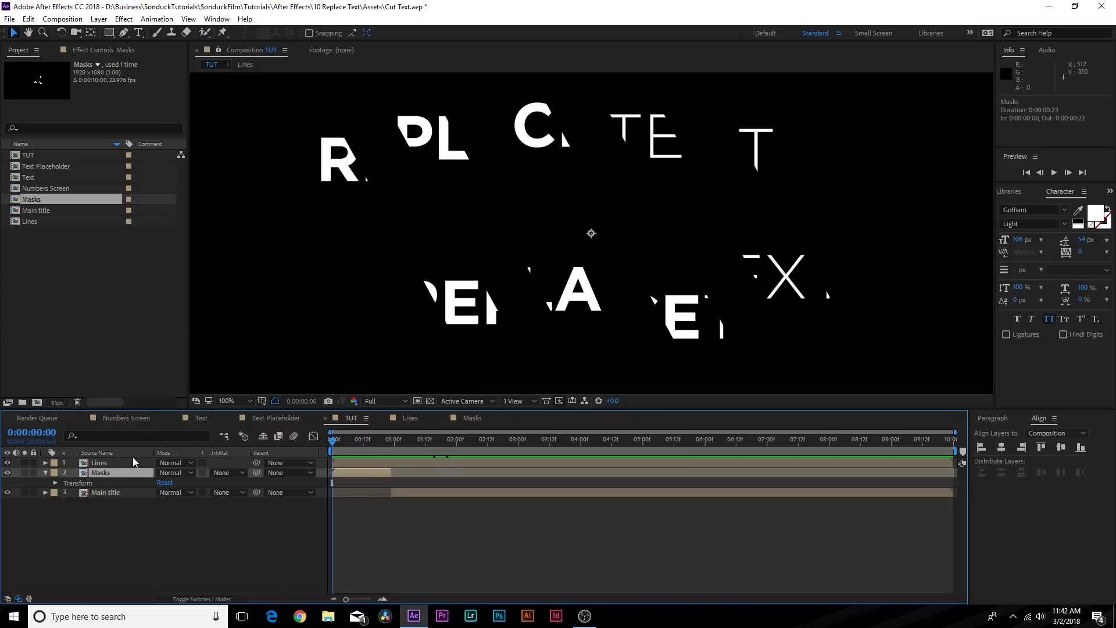
left_click(111, 34)
left_click_drag(343, 445, 396, 456)
left_click_drag(345, 200, 692, 253)
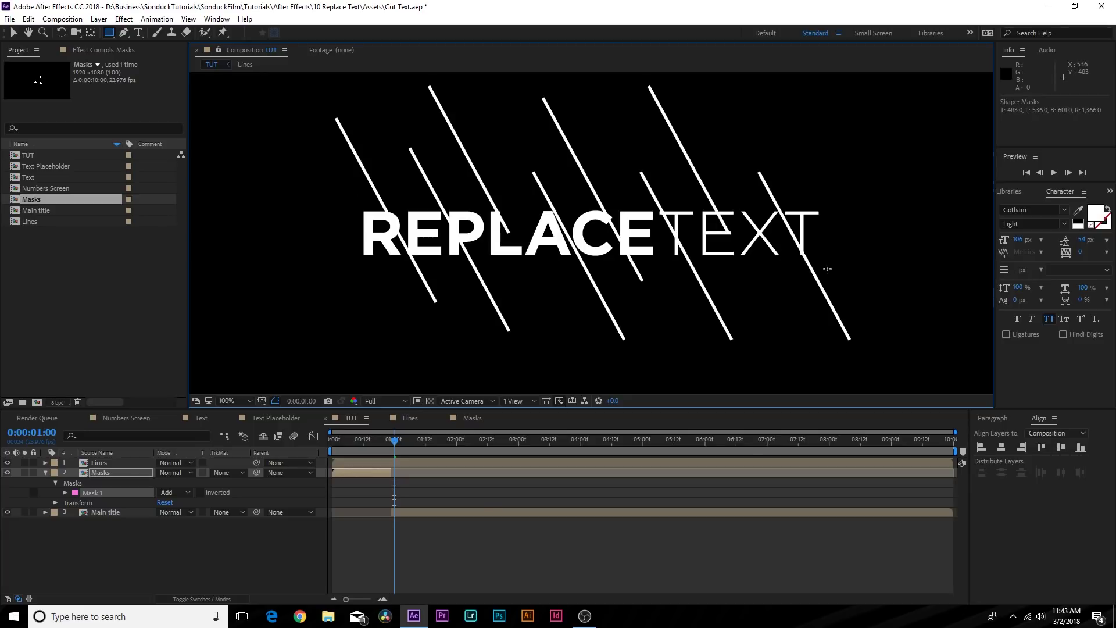
left_click(385, 440)
left_click_drag(396, 446, 384, 446)
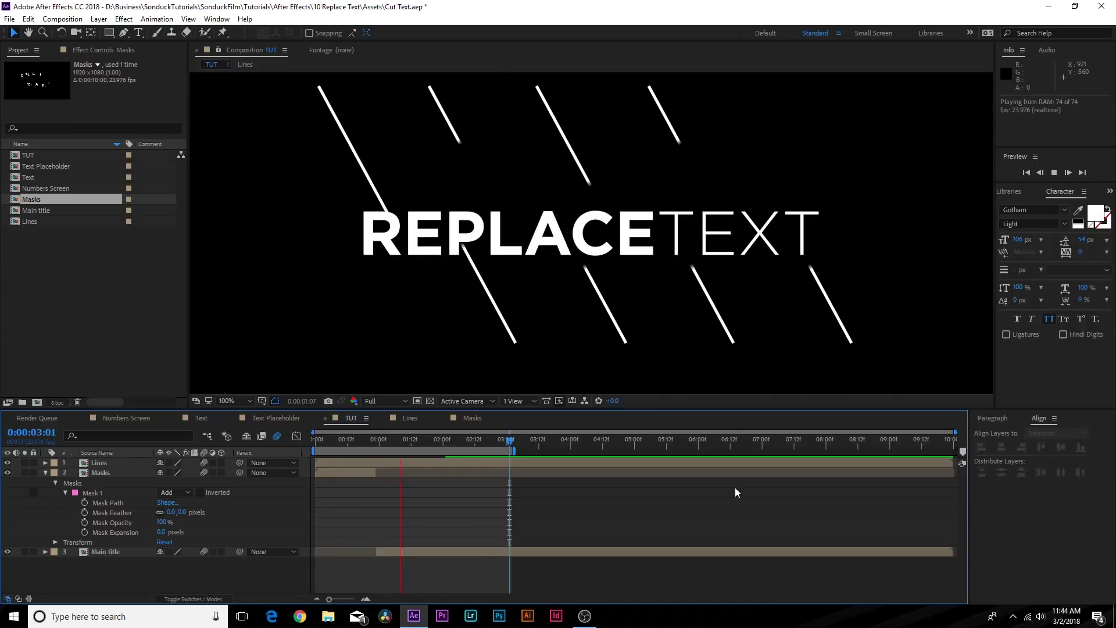
key("space")
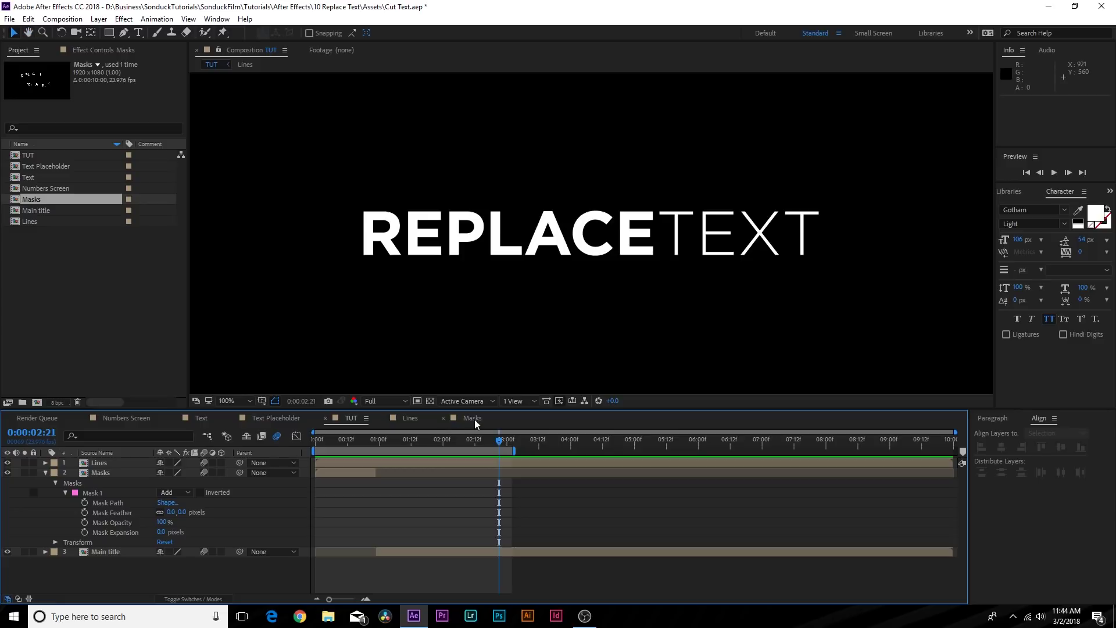
double_click(96, 552)
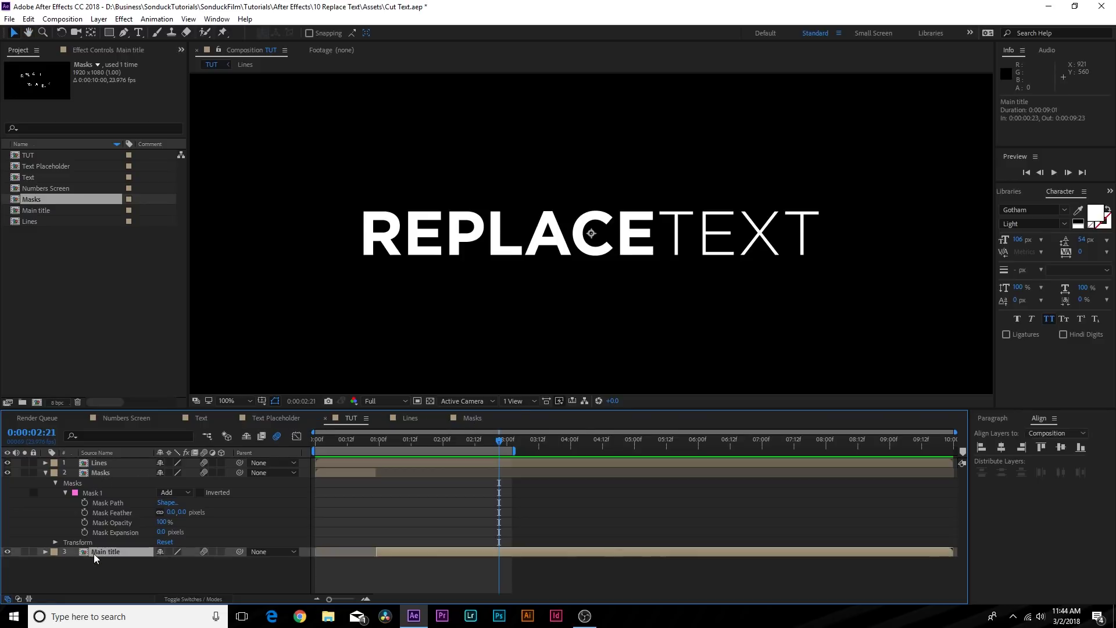
Step: Change the REplaceText title to SONDUCKFILM and review the updated slice animation in TUT
left_click(107, 463)
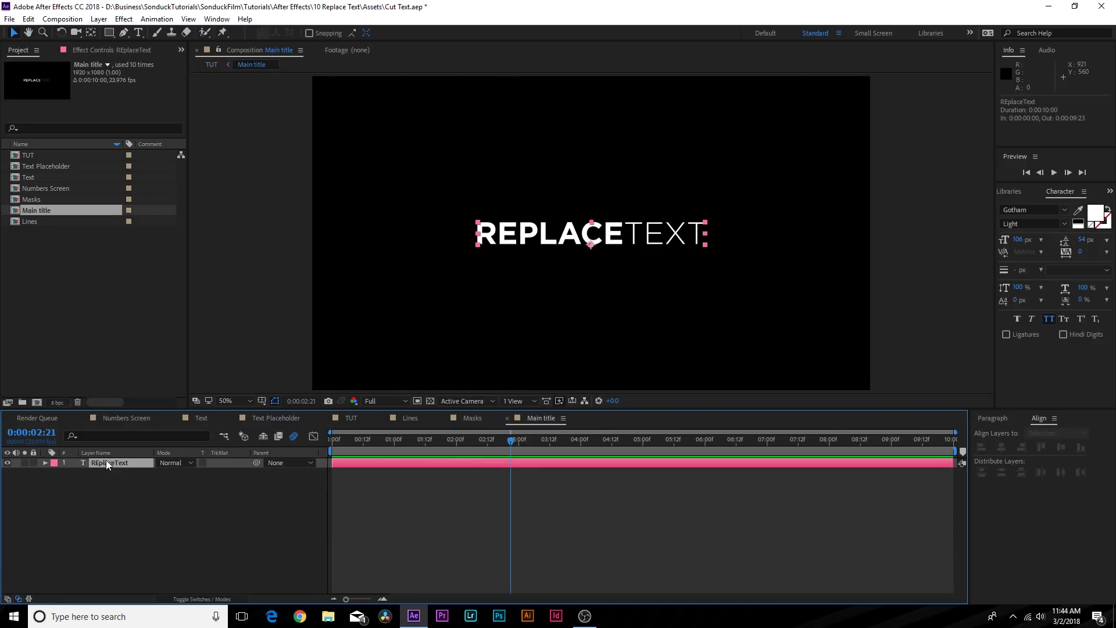
left_click(140, 37)
left_click(351, 418)
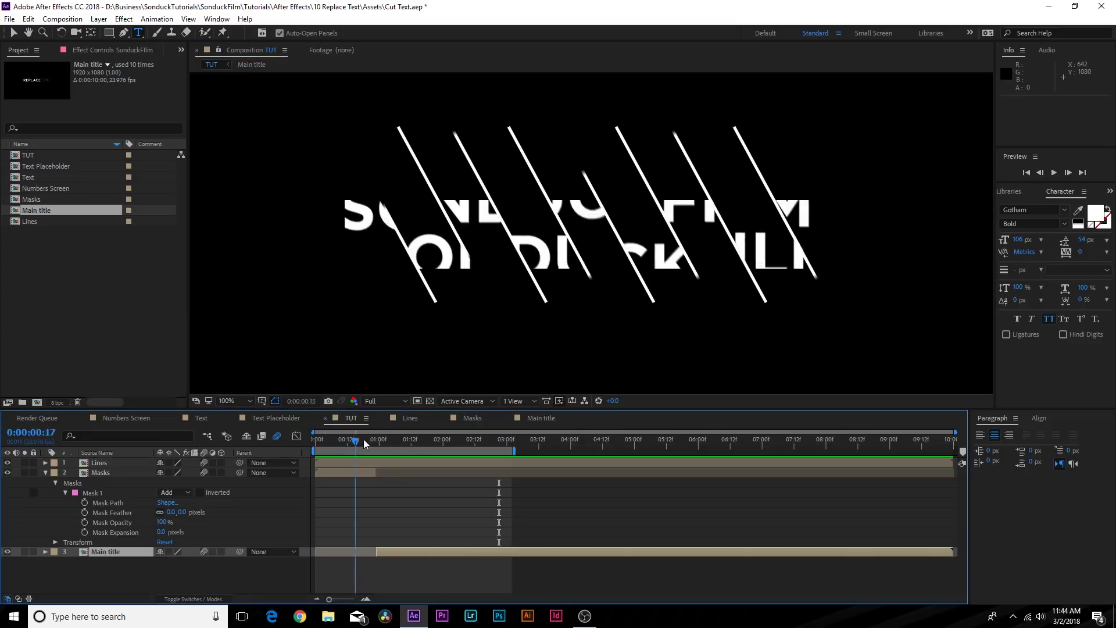
left_click_drag(364, 444, 434, 453)
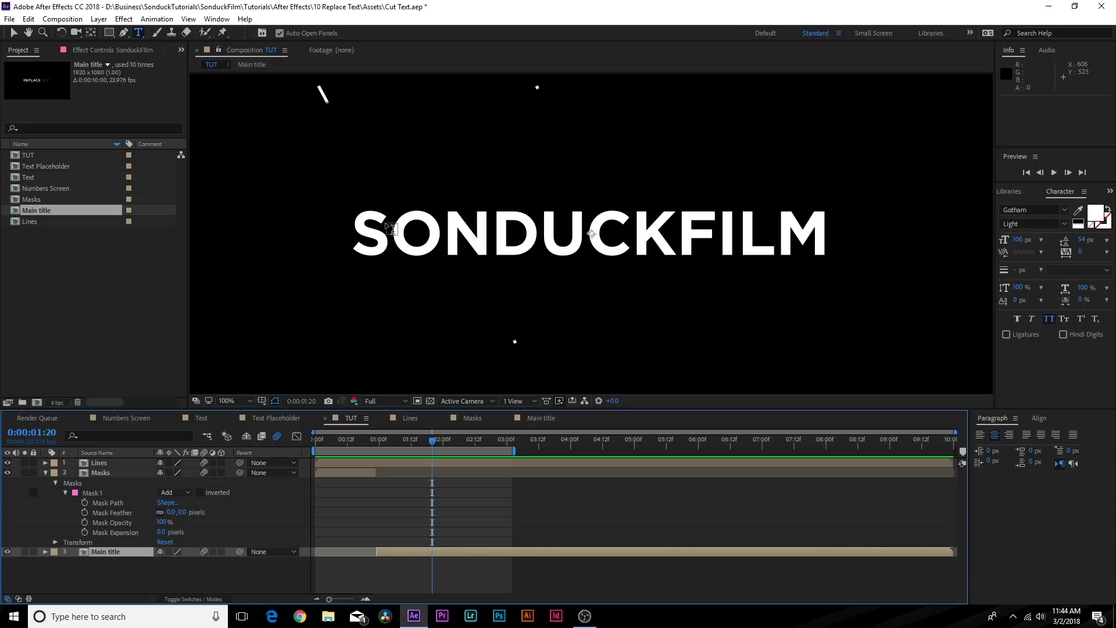
left_click(13, 32)
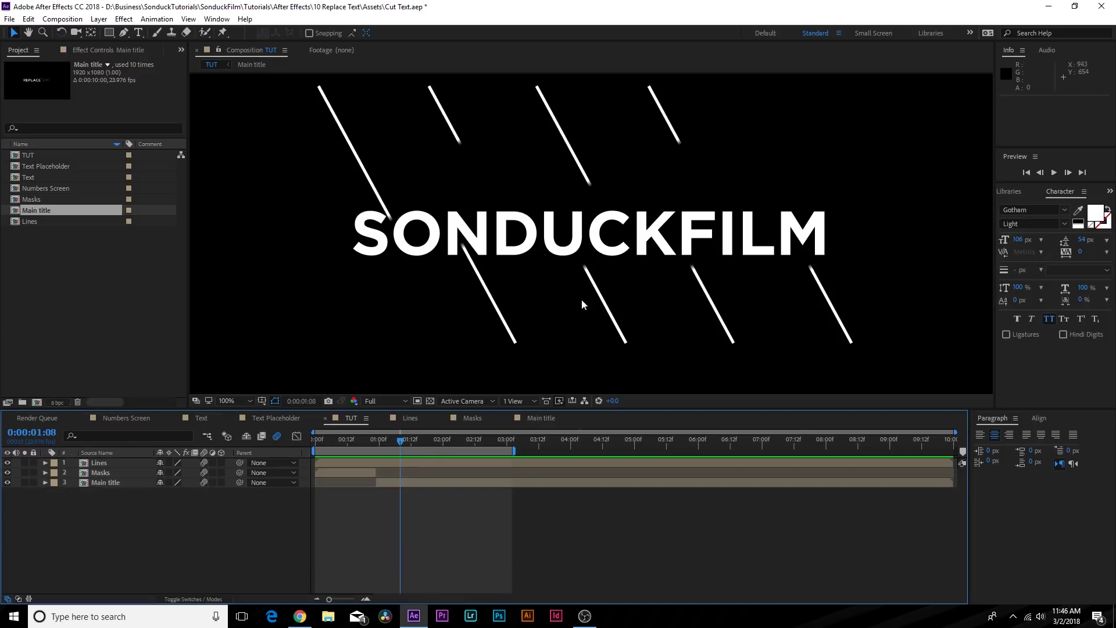
scroll(555, 313, "down", 2)
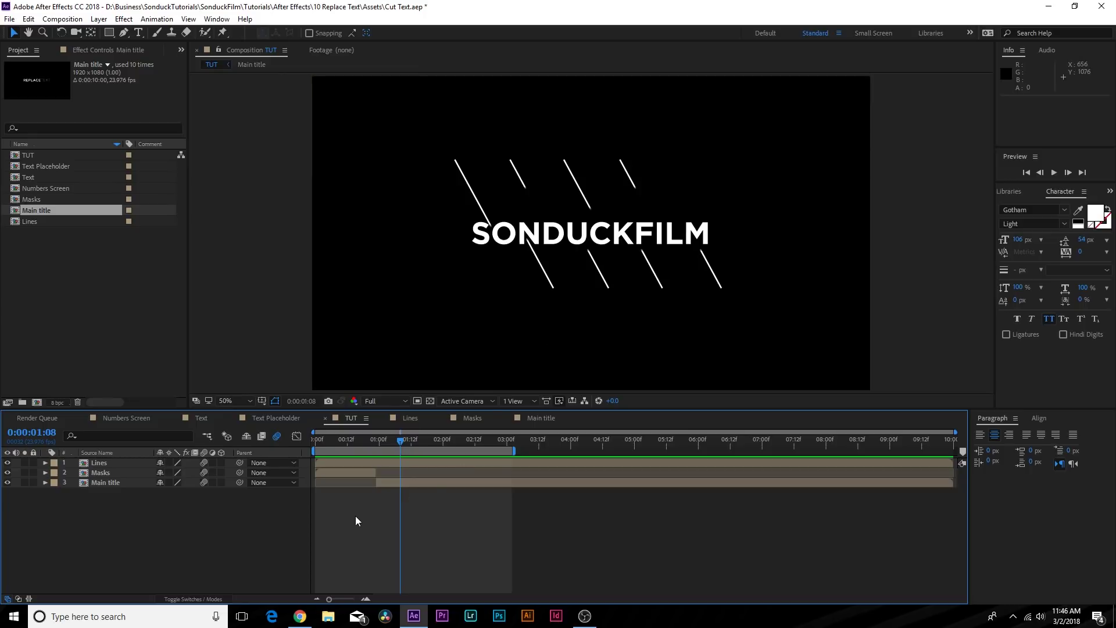
Step: Switch to the browser showing VideoHive's After Effects title templates
left_click(300, 615)
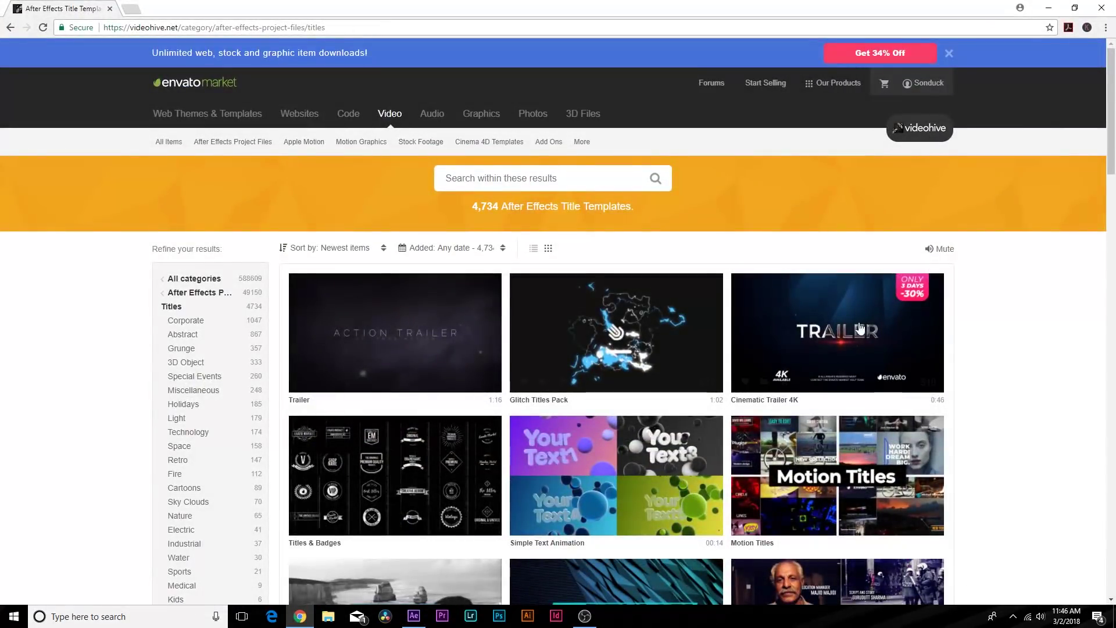